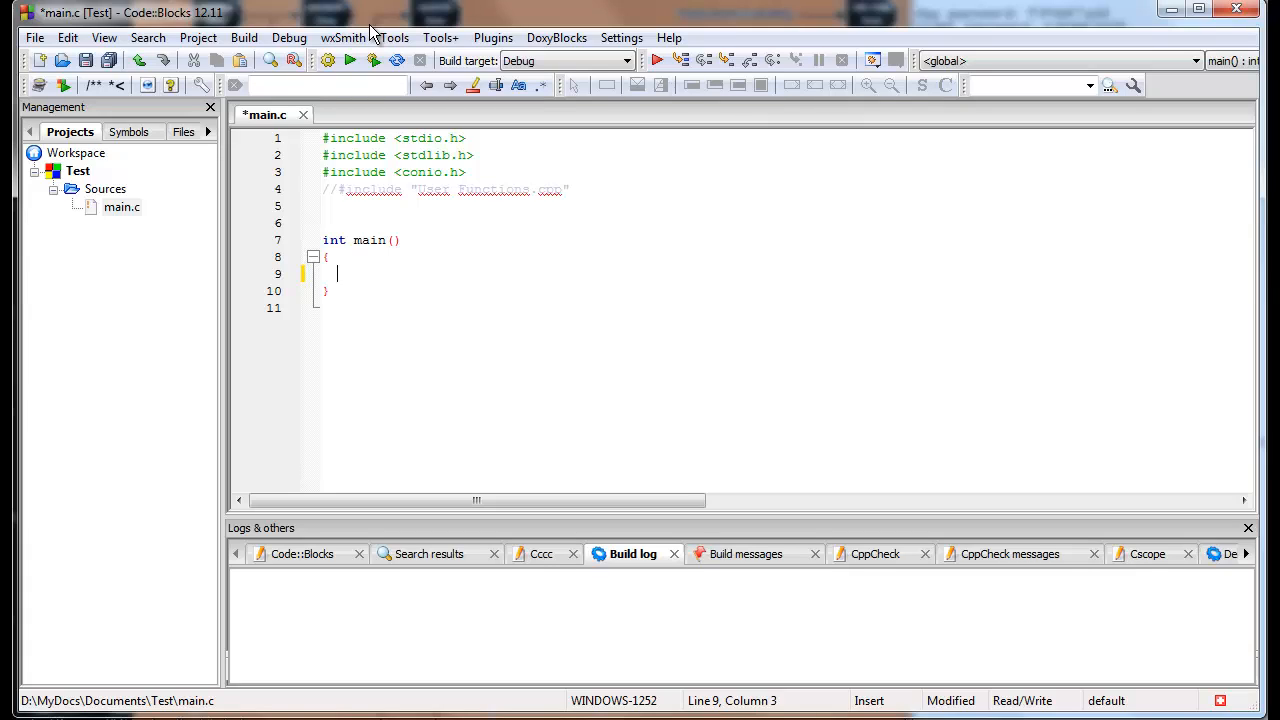
pyautogui.write('p')
pyautogui.write('rin')
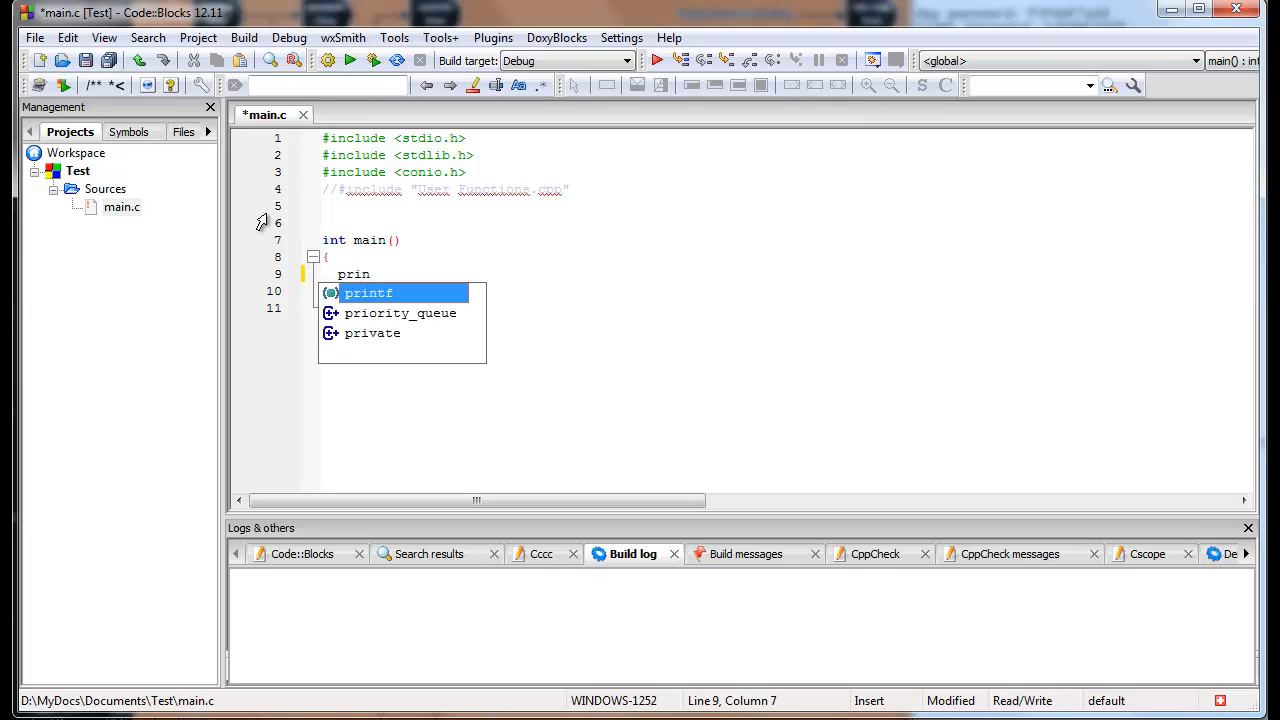
pyautogui.write('tf(')
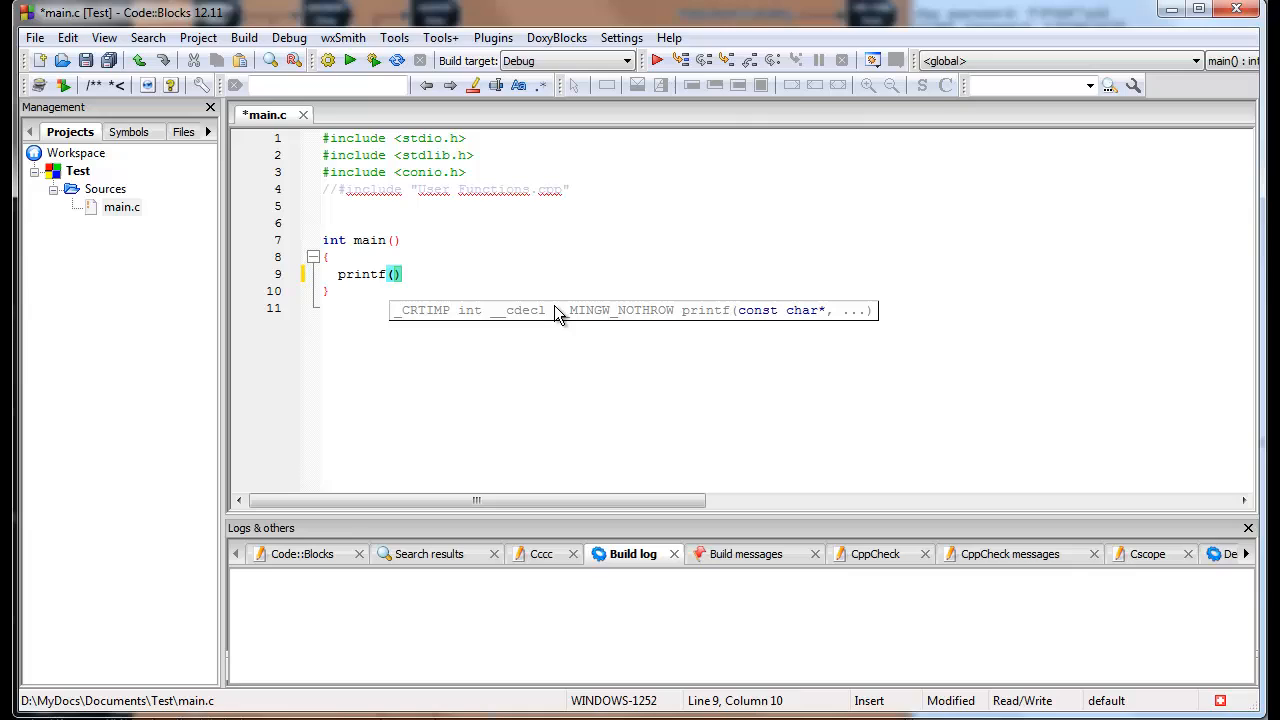
pyautogui.write(')')
# Step: Erase the printf call so main's body is empty again
pyautogui.press('BackSpace')
pyautogui.press('BackSpace')
pyautogui.press('BackSpace')
pyautogui.press('BackSpace')
pyautogui.press('BackSpace')
pyautogui.press('BackSpace')
pyautogui.press('BackSpace')
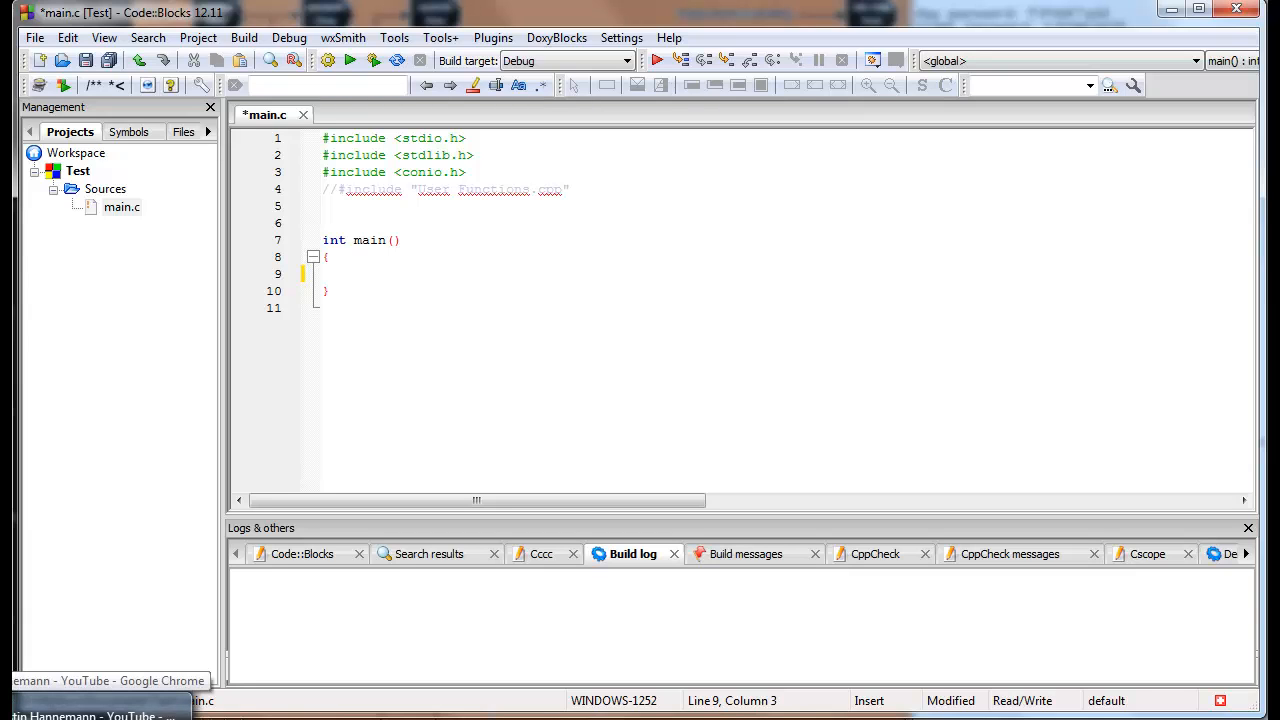
# Step: Switch to the YouTube channel in the browser and view its About page
pyautogui.click(100, 712)
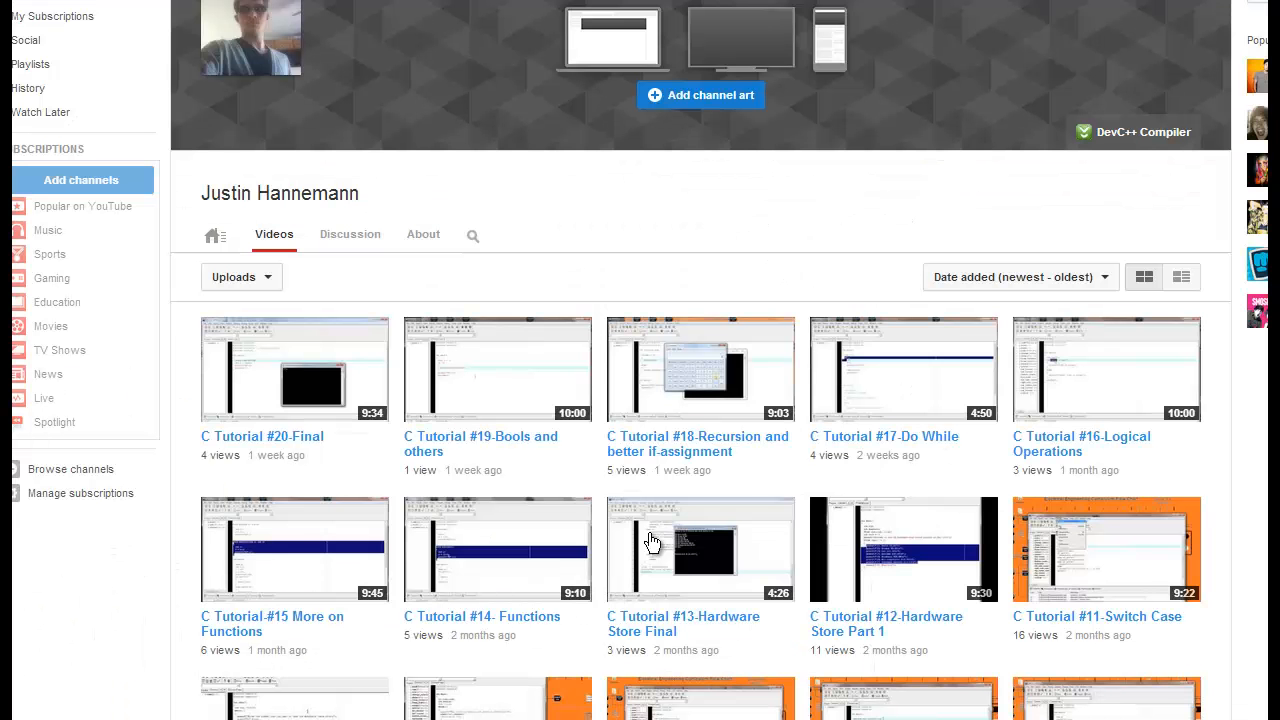
pyautogui.click(423, 234)
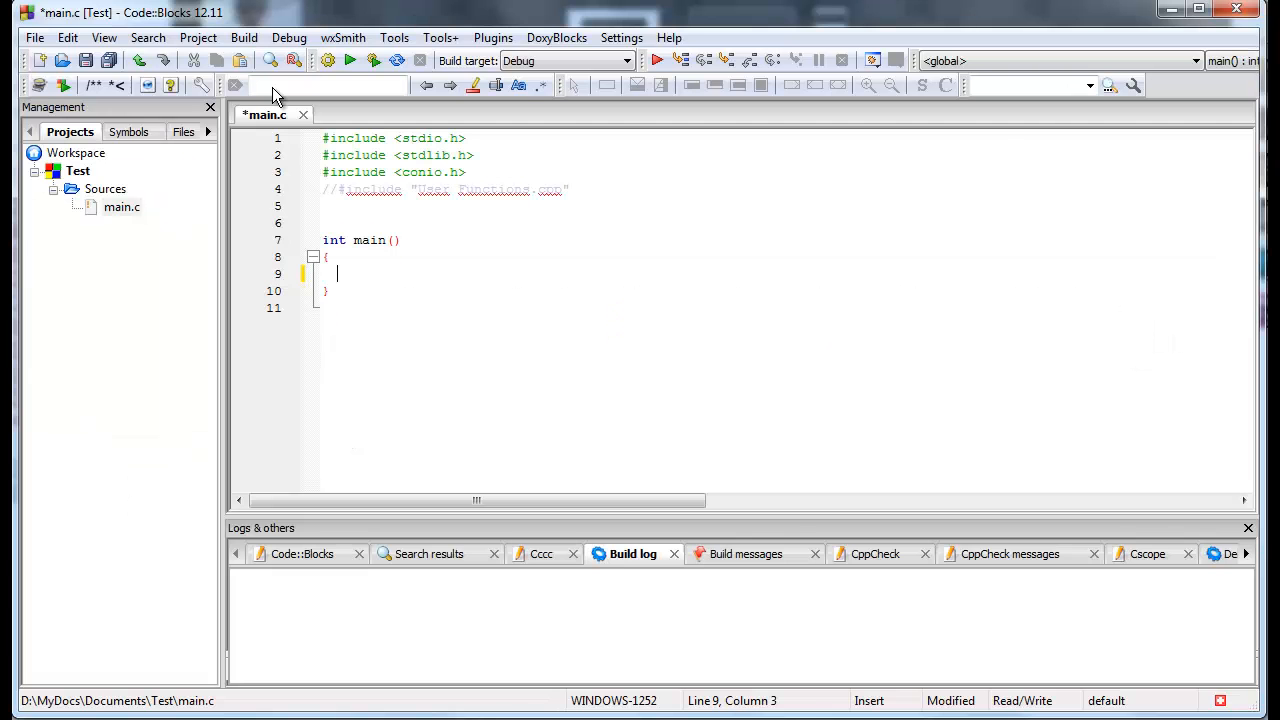
pyautogui.click(35, 37)
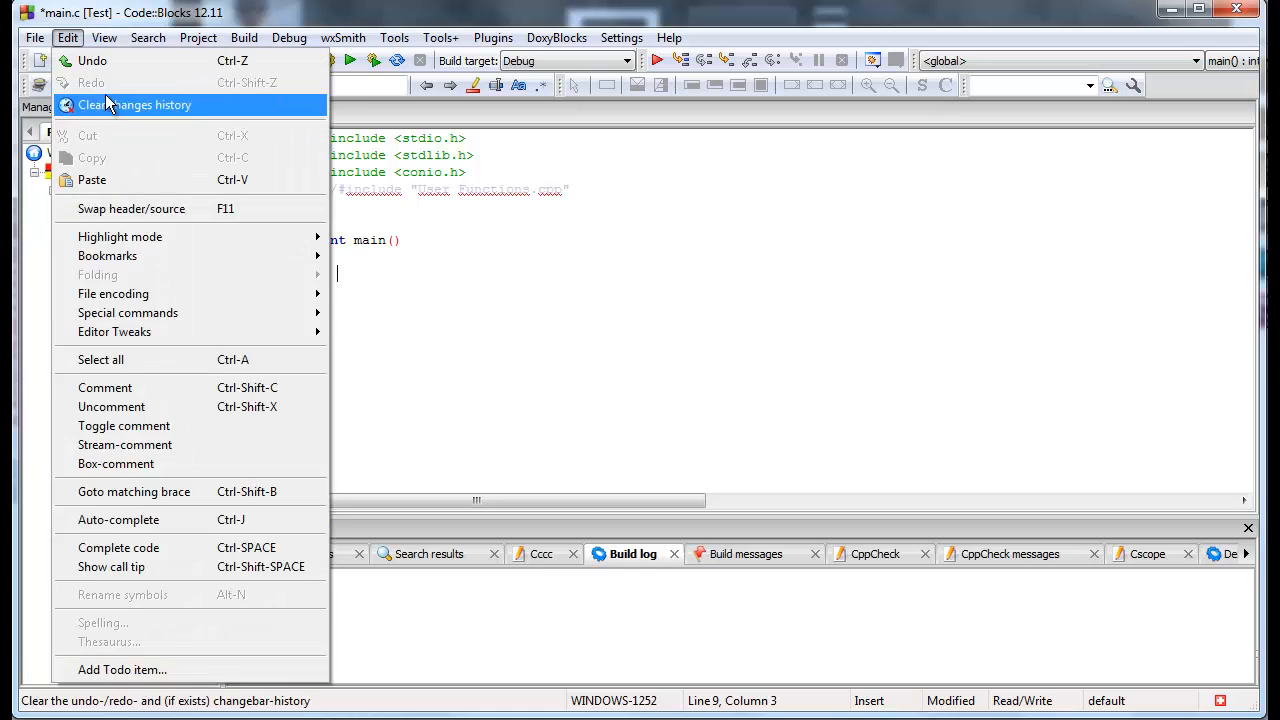
pyautogui.moveTo(140, 59)
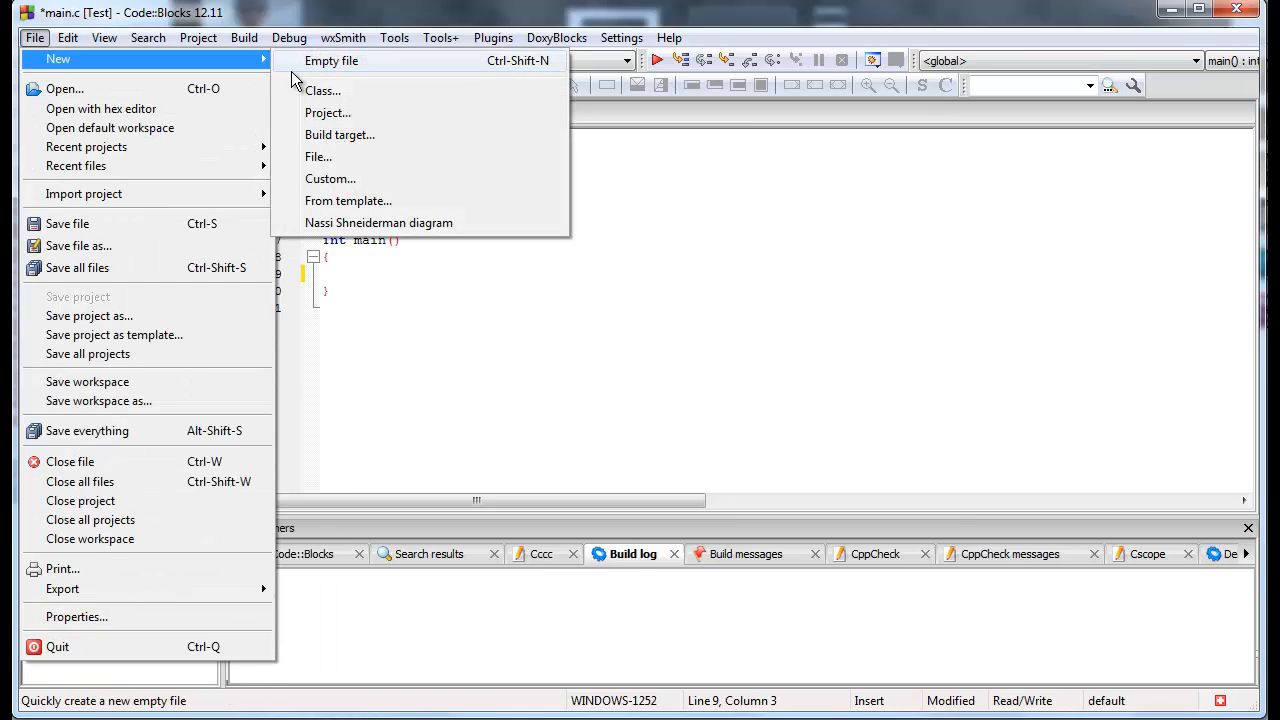
pyautogui.click(328, 112)
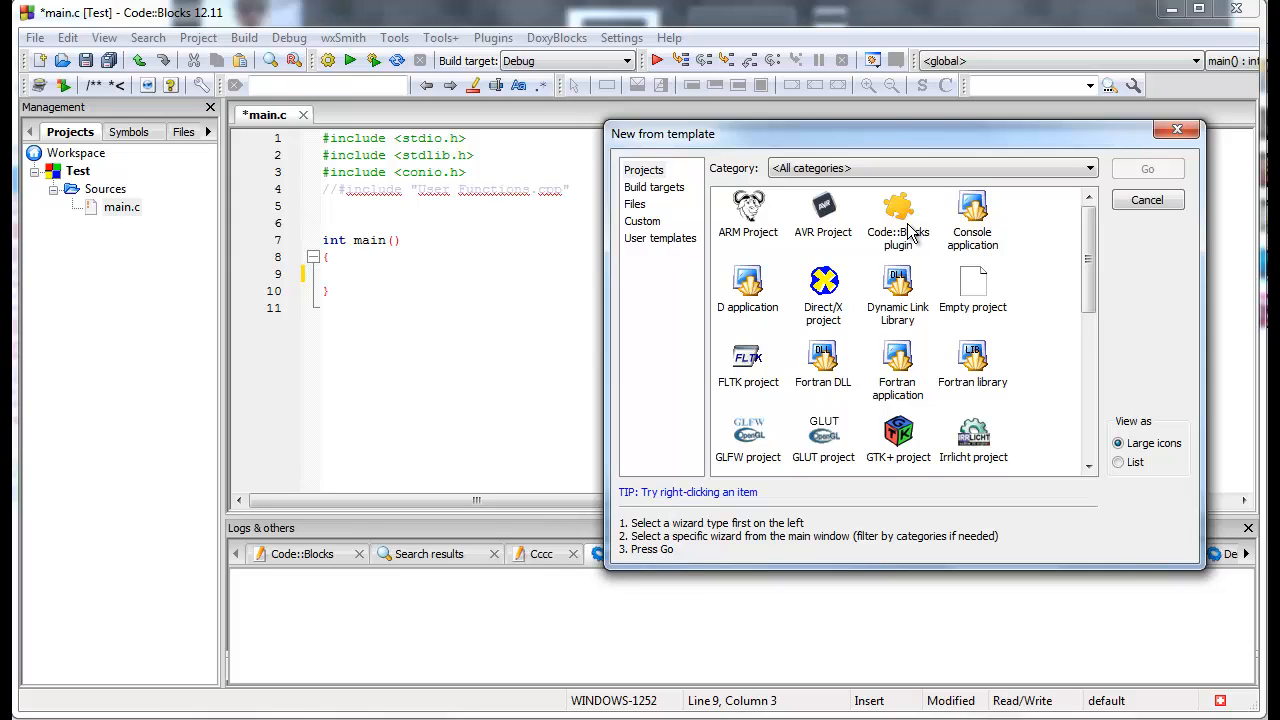
pyautogui.click(324, 290)
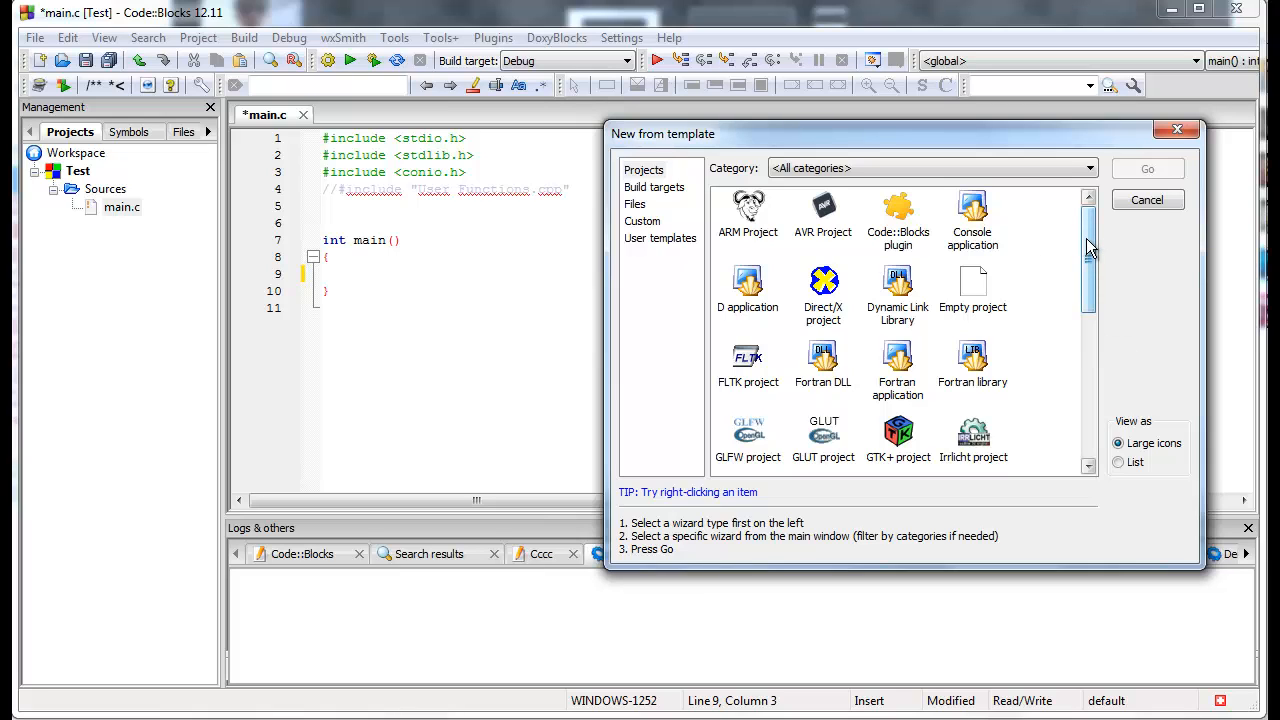
pyautogui.moveTo(1090, 245); pyautogui.dragTo(1083, 350)
pyautogui.click(898, 270)
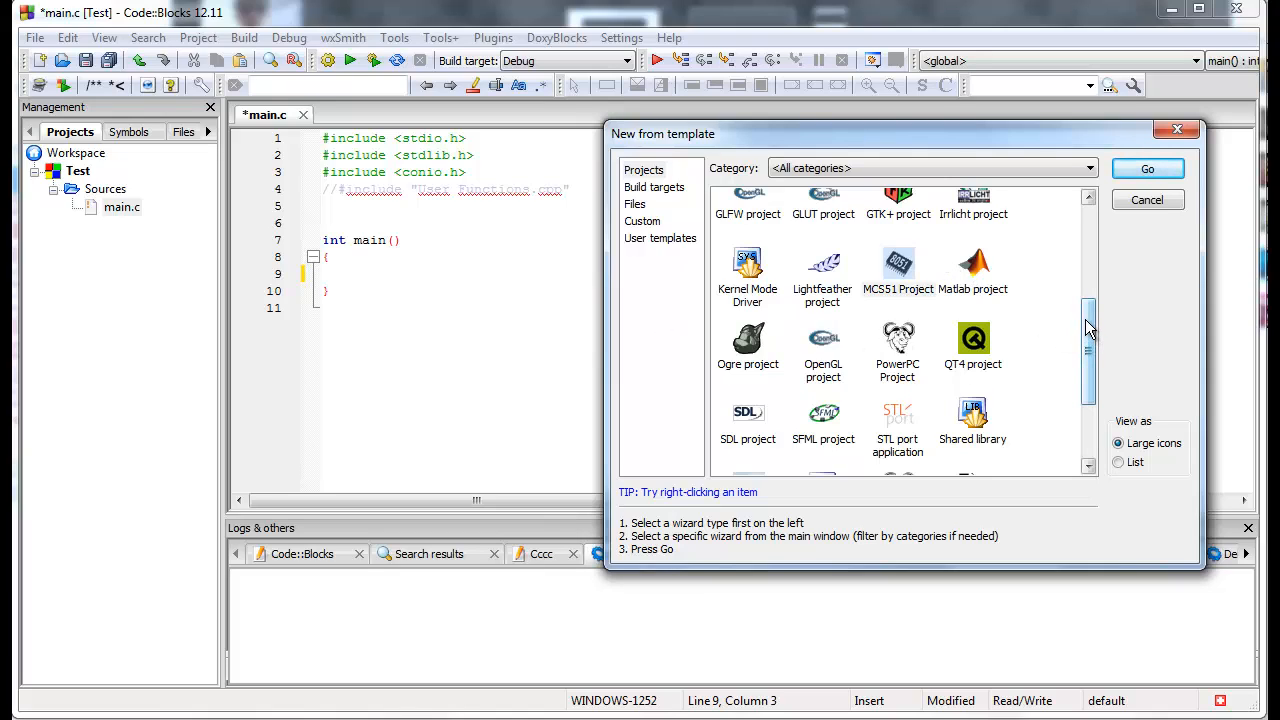
pyautogui.moveTo(1089, 326); pyautogui.dragTo(1091, 400)
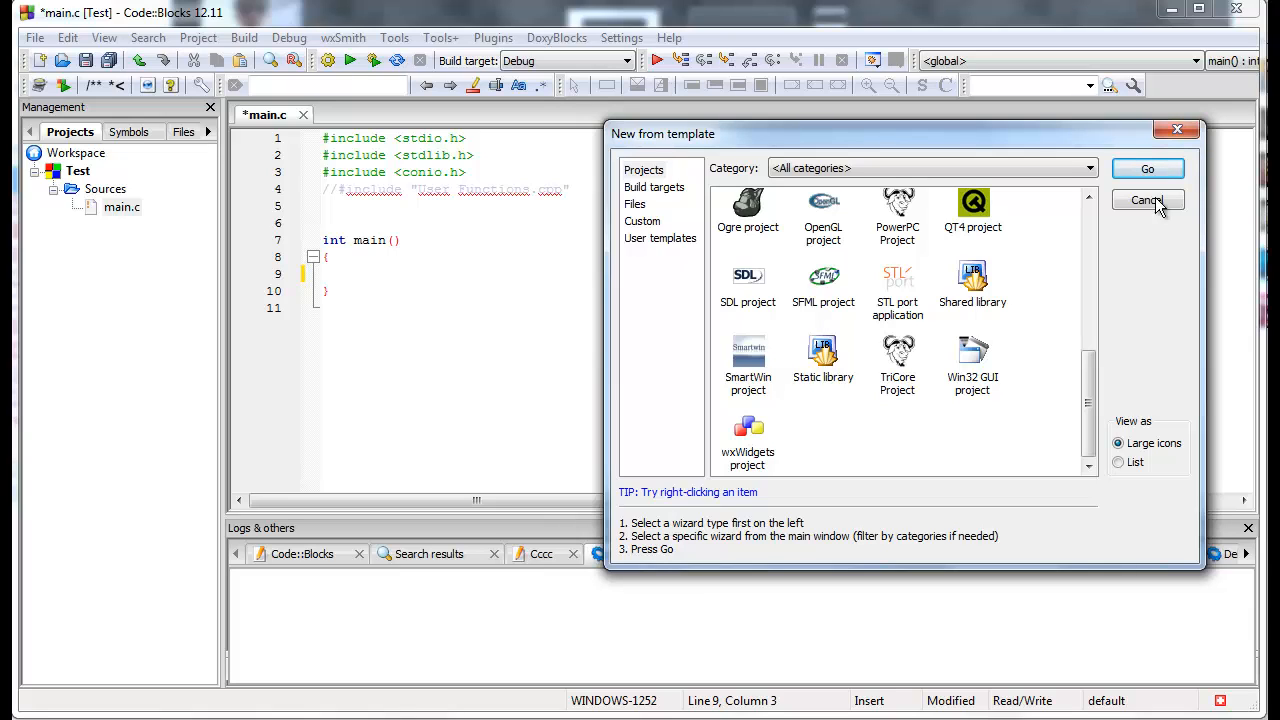
pyautogui.moveTo(1088, 410); pyautogui.dragTo(1088, 240)
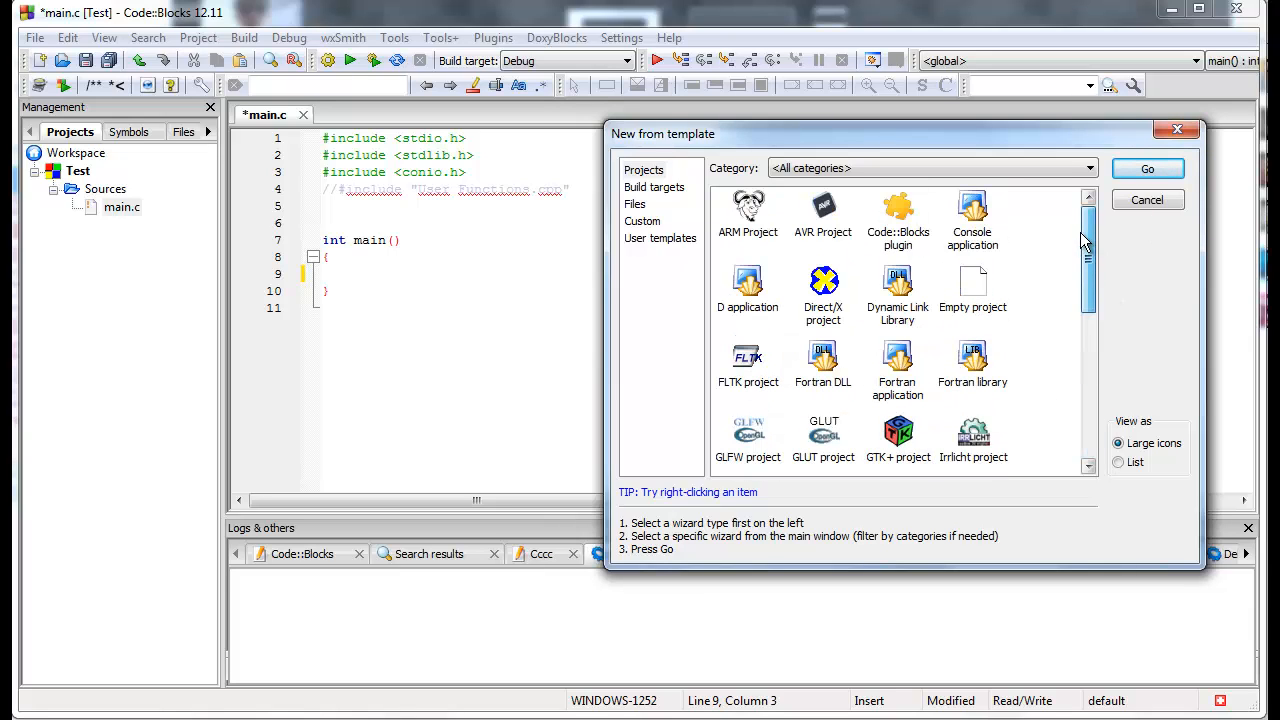
pyautogui.click(1178, 130)
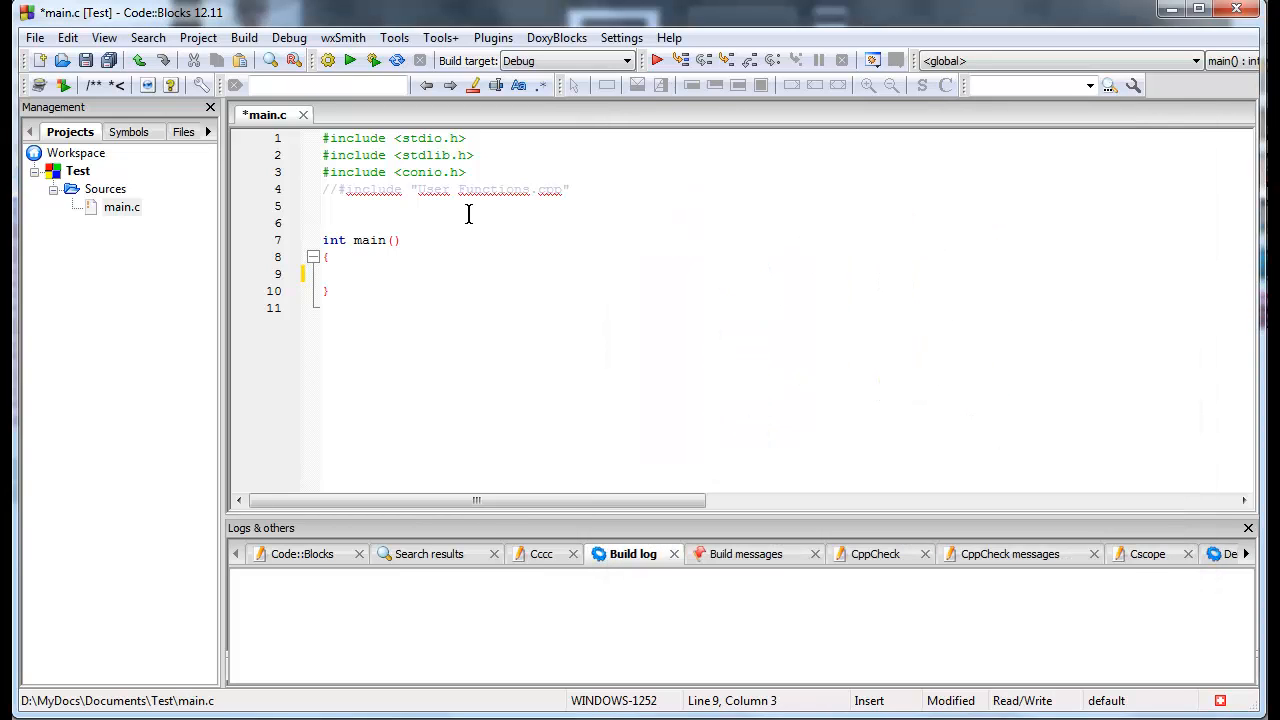
pyautogui.click(54, 189)
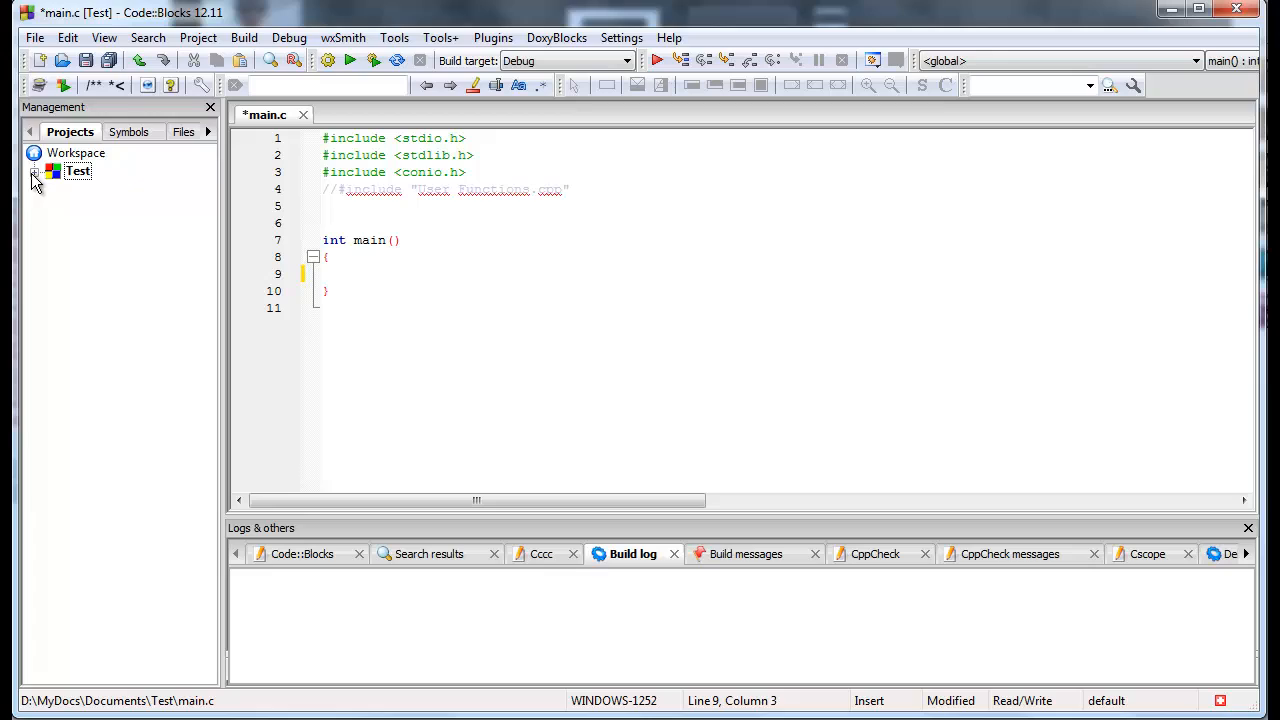
pyautogui.click(35, 172)
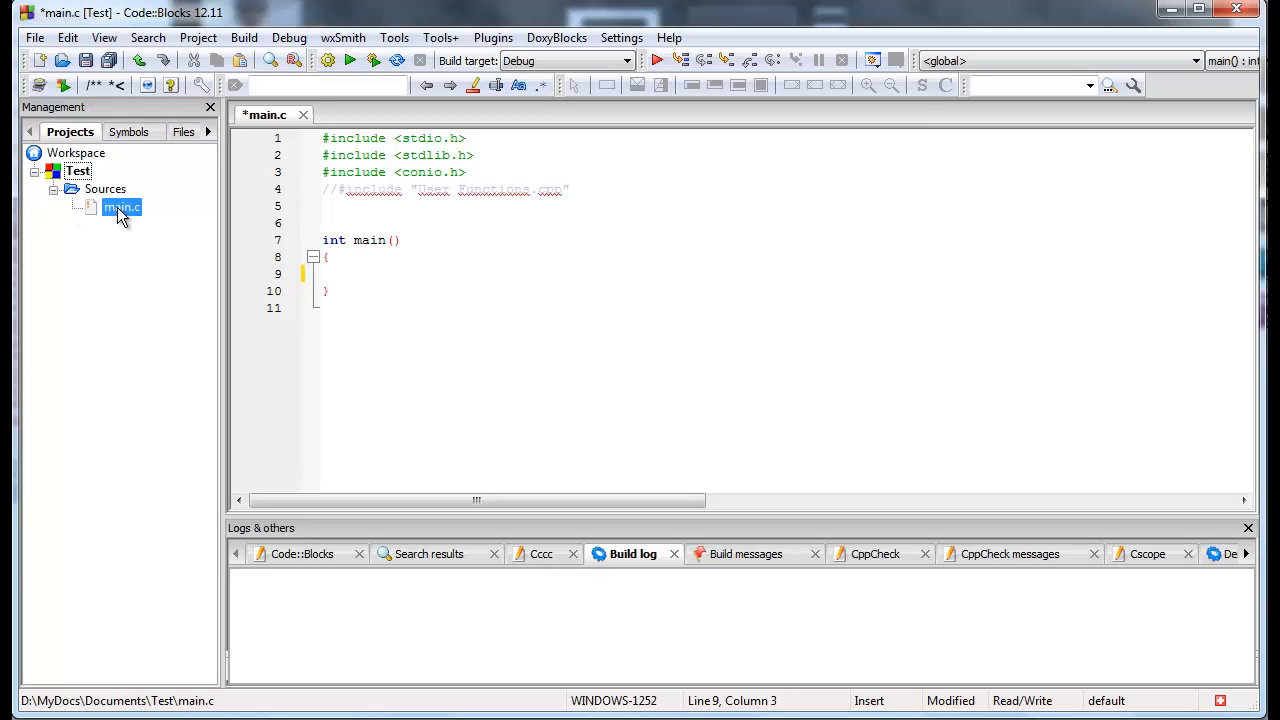
pyautogui.click(340, 274)
pyautogui.moveTo(323, 240); pyautogui.dragTo(331, 257)
pyautogui.click(341, 293)
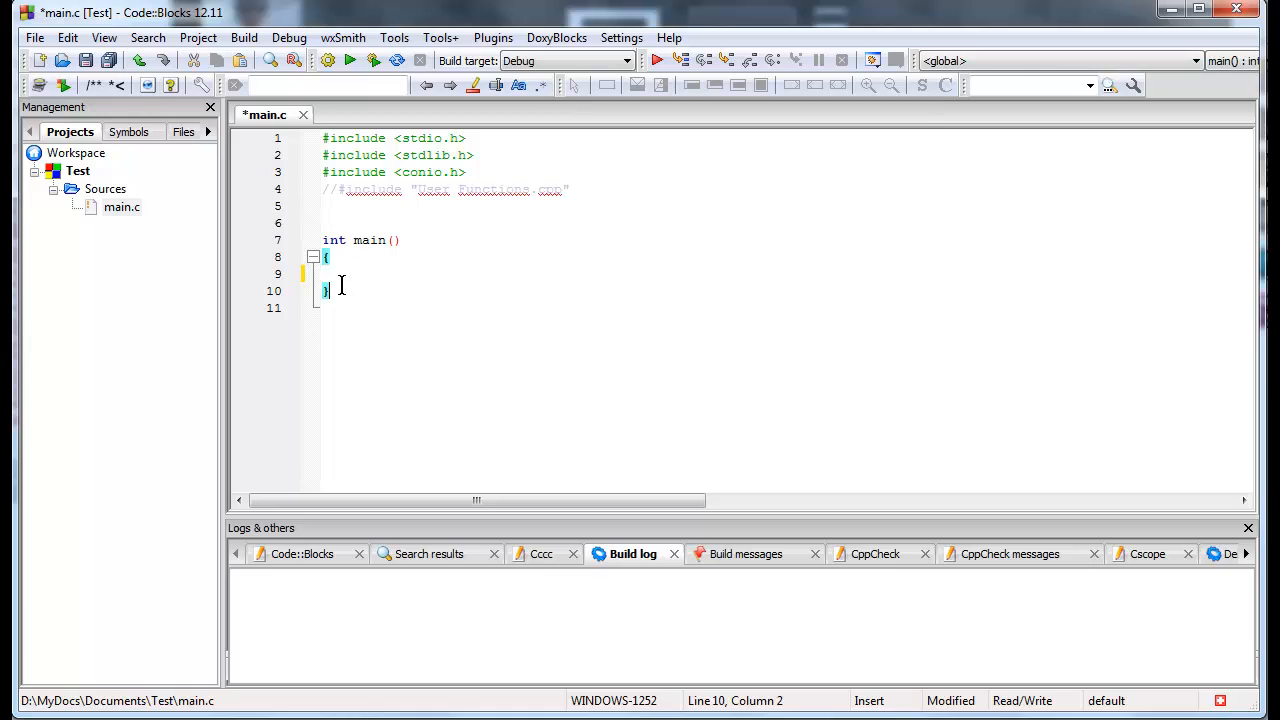
pyautogui.moveTo(341, 293); pyautogui.dragTo(323, 240)
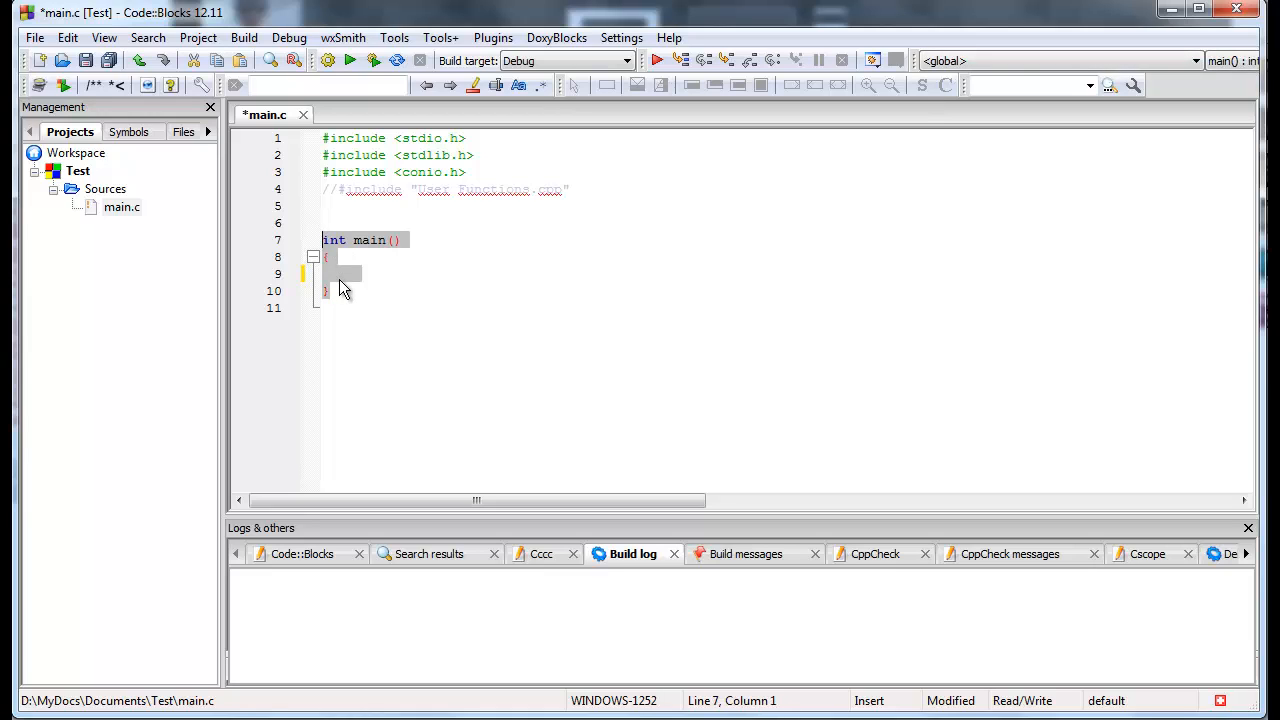
pyautogui.click(340, 279)
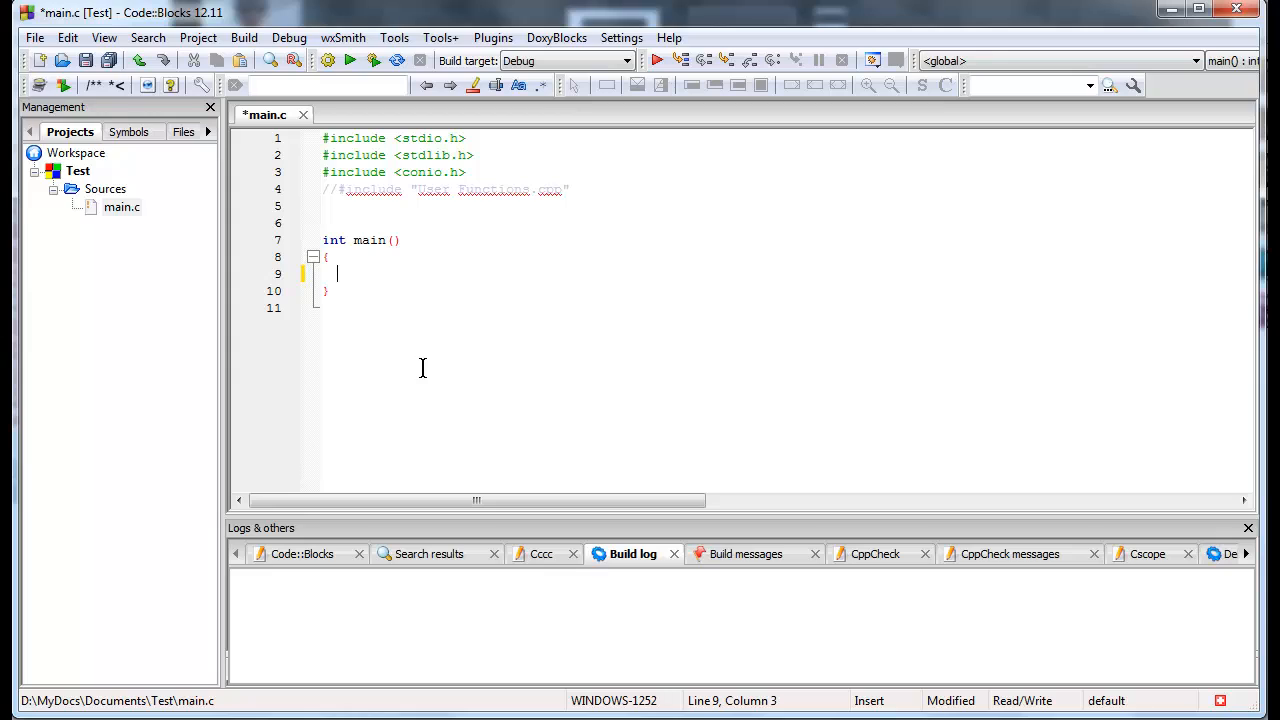
pyautogui.write('FI')
pyautogui.write('LE')
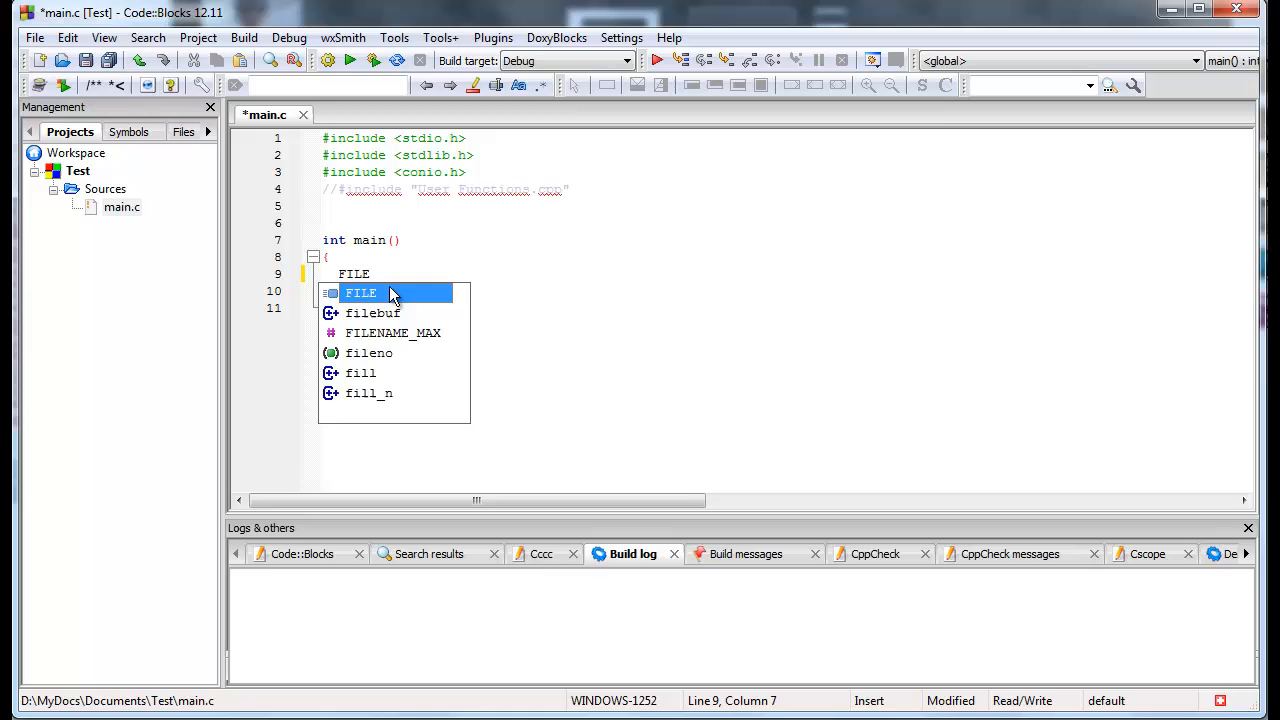
# Step: Write the fopen line opening word.txt with the w+ mode argument
pyautogui.click(388, 293)
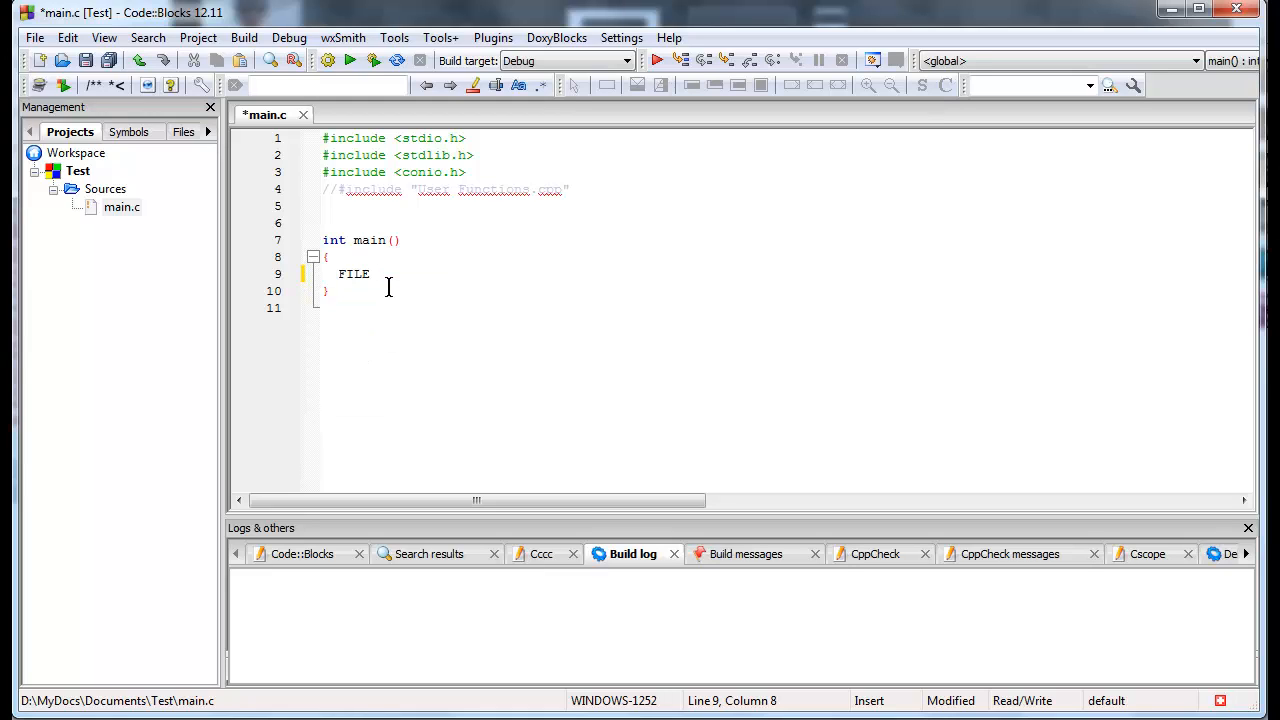
pyautogui.write('*')
pyautogui.write('wo')
pyautogui.write('rd;')
pyautogui.press('Return')
pyautogui.write('wprd')
pyautogui.press('BackSpace')
pyautogui.press('BackSpace')
pyautogui.press('BackSpace')
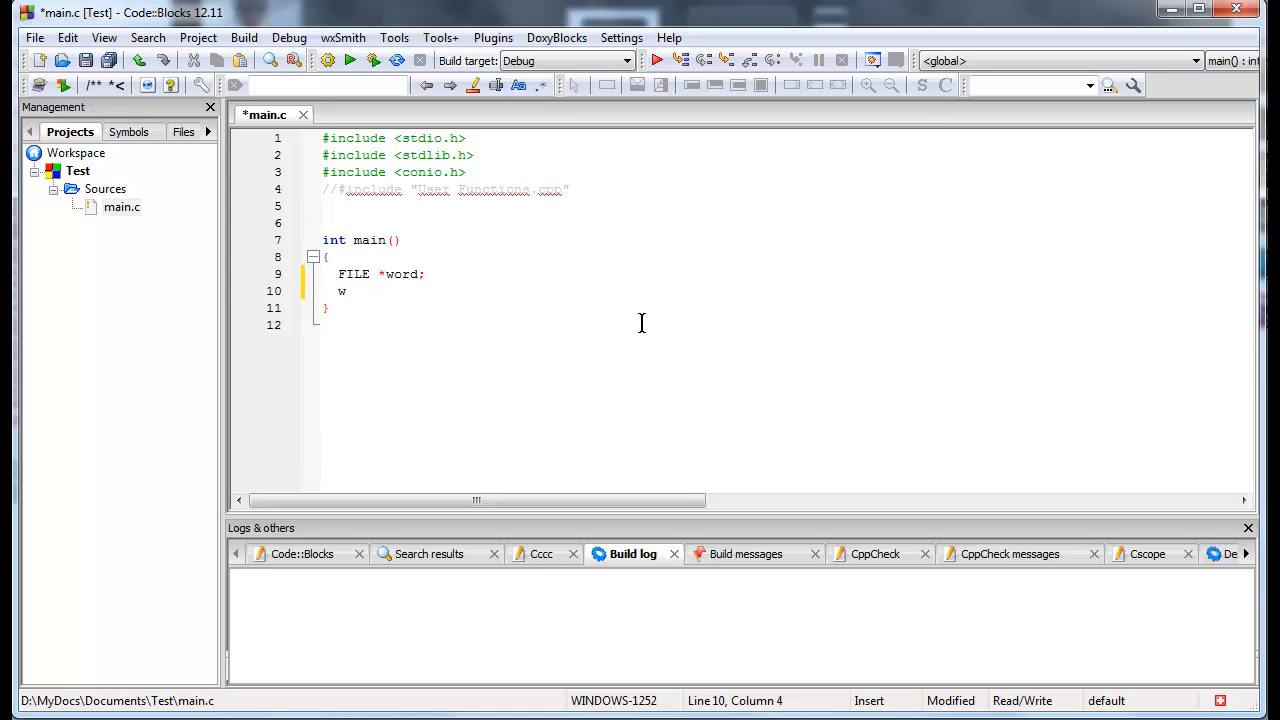
pyautogui.write('ord = ')
pyautogui.write('fo')
pyautogui.write('pen(')
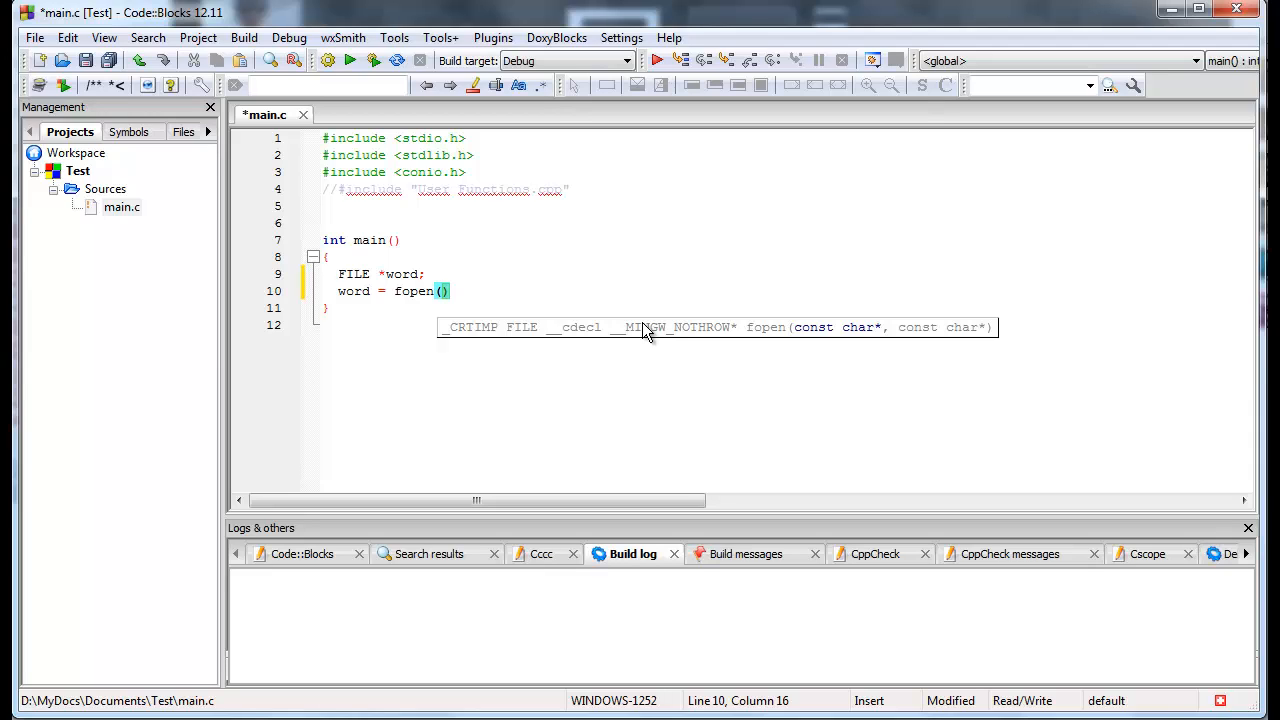
pyautogui.write('"')
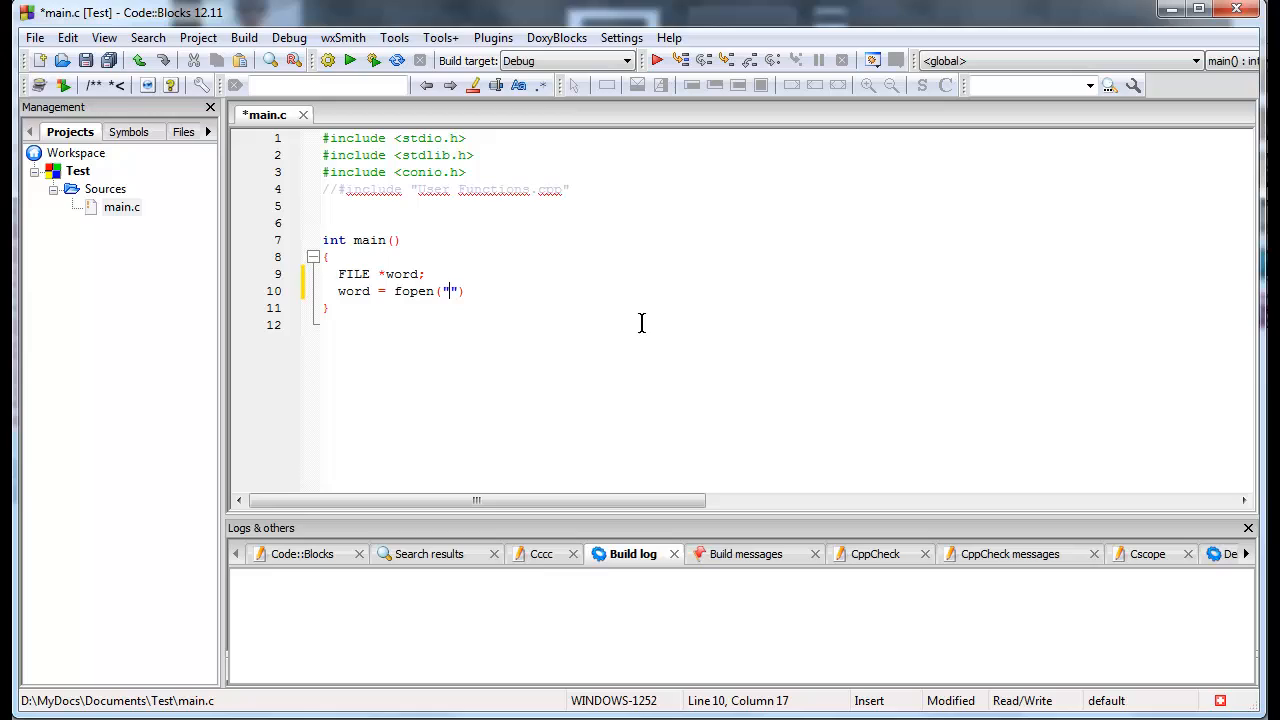
pyautogui.write('word.')
pyautogui.write('txt')
pyautogui.press('BackSpace')
pyautogui.write(', w')
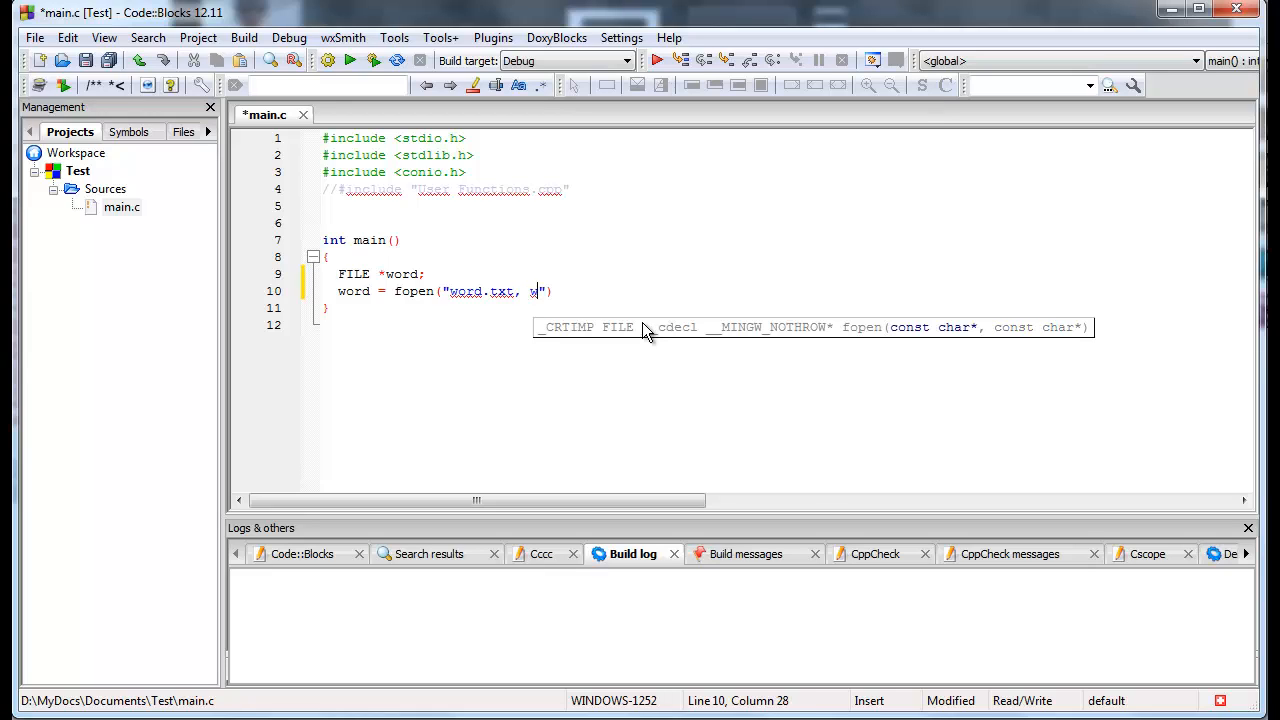
pyautogui.write('+')
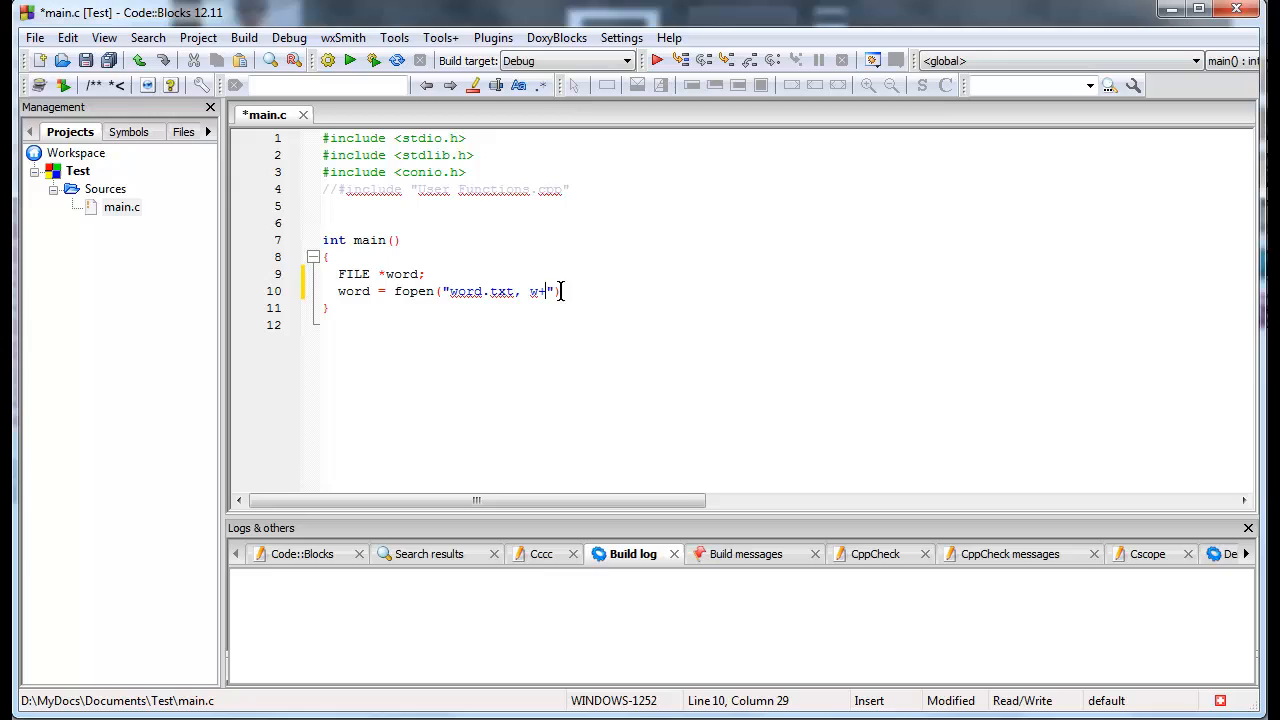
# Step: Finish the w+ mode text and move to the end of line 10 for a new line
pyautogui.moveTo(548, 291)
pyautogui.mouseDown()
pyautogui.moveTo(529, 291)
pyautogui.moveTo(546, 291)
pyautogui.mouseUp()
pyautogui.click(524, 322)
pyautogui.click(563, 291)
pyautogui.write(';')
pyautogui.moveTo(548, 291); pyautogui.dragTo(531, 291)
pyautogui.click(566, 291)
pyautogui.press('End')
# Step: Add fprintf(word, "Hello my name is billy"); and build the project
pyautogui.press('Return')
pyautogui.write('fprin')
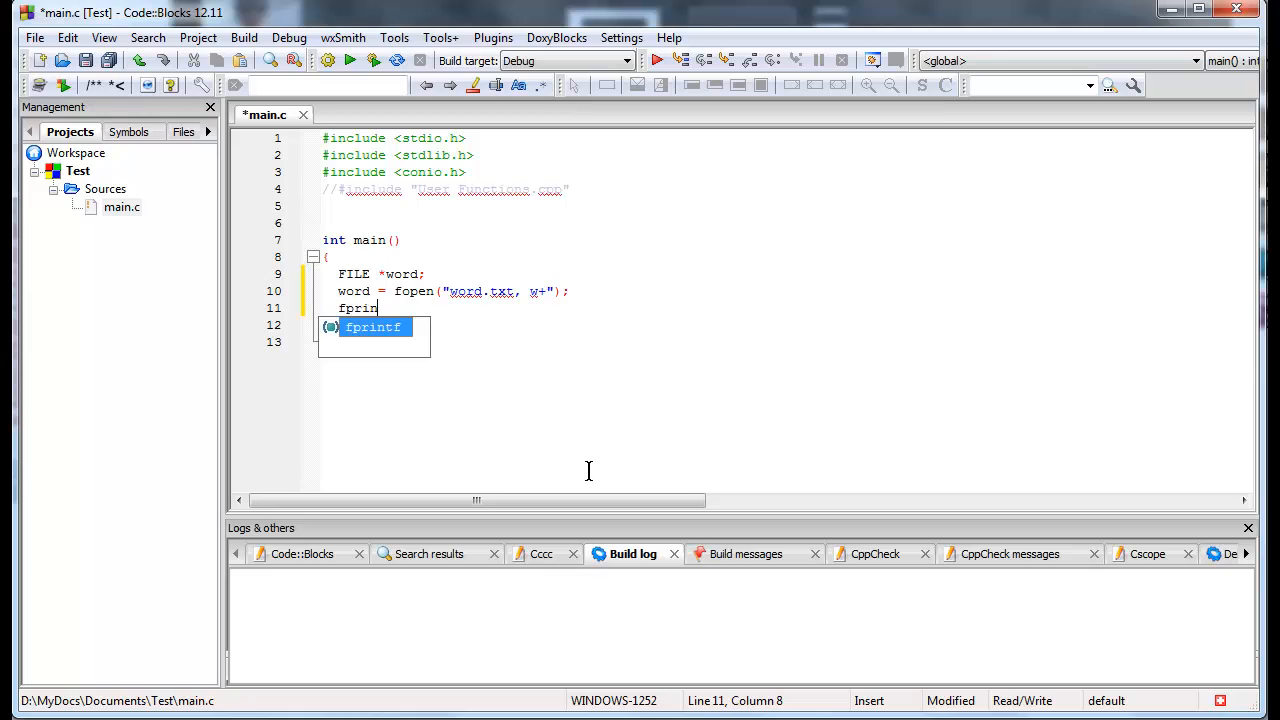
pyautogui.write('tf(')
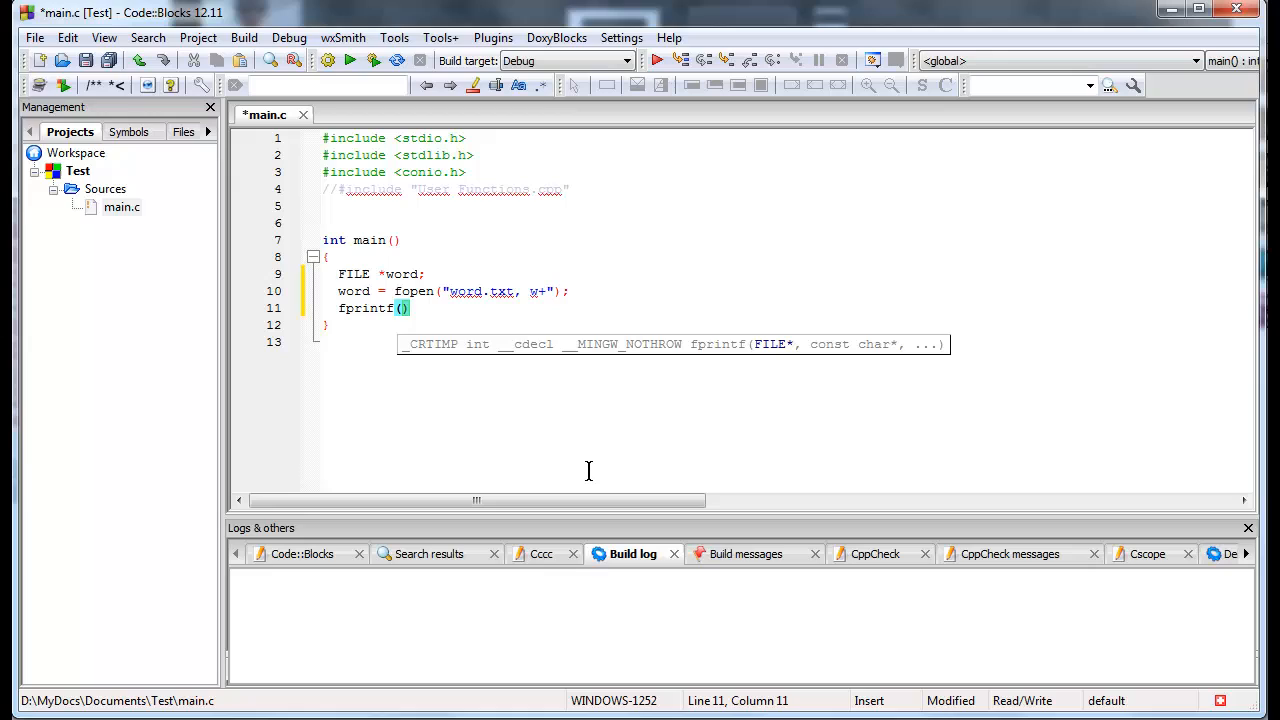
pyautogui.write('word, ')
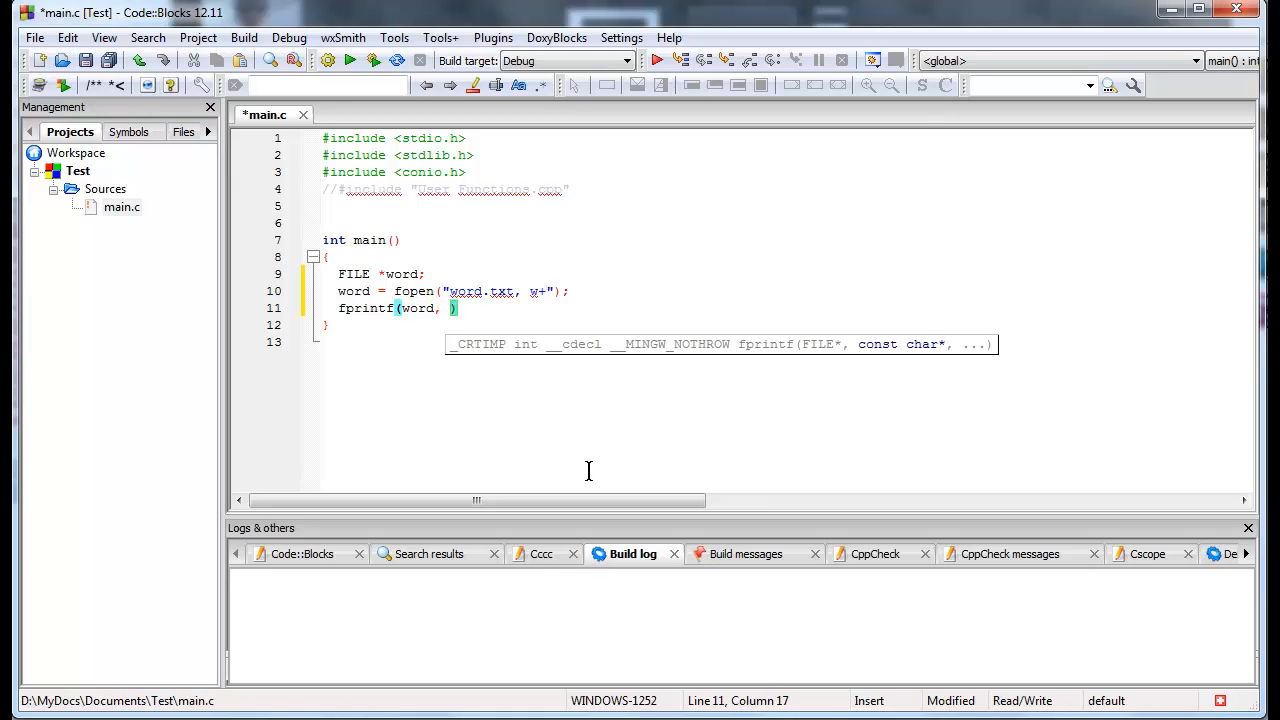
pyautogui.write('"')
pyautogui.write('Heel')
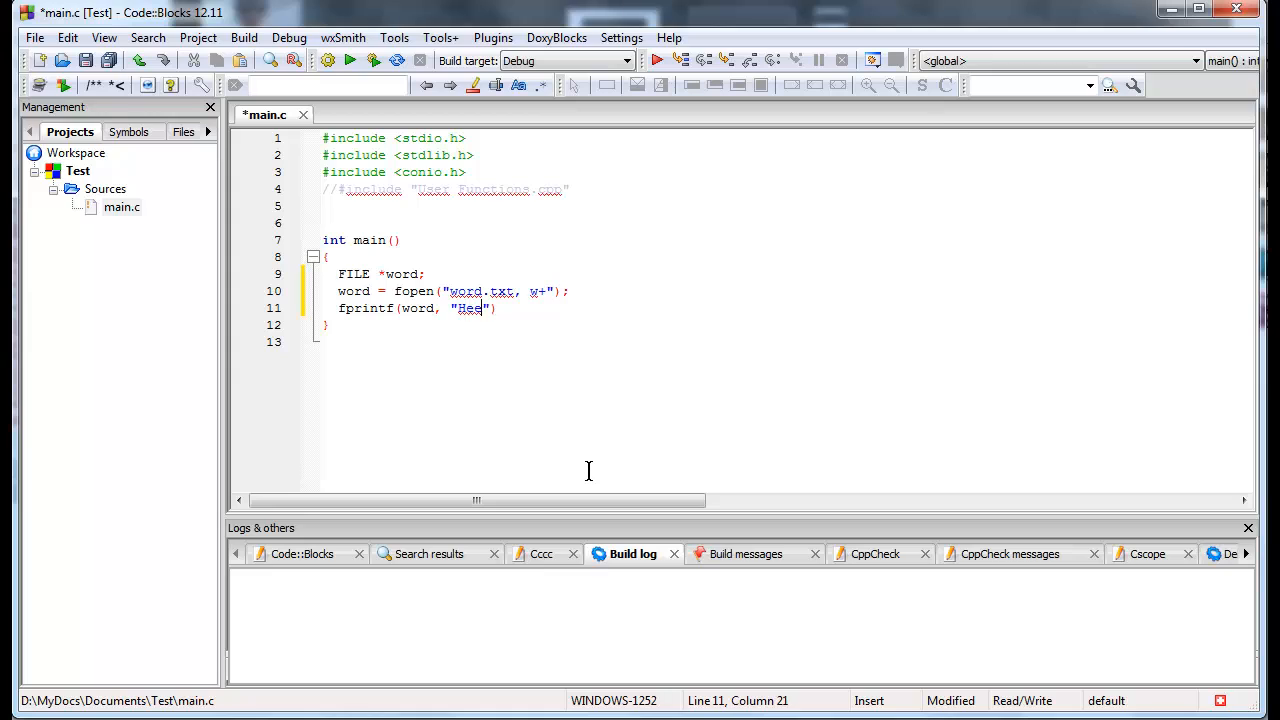
pyautogui.write('o')
pyautogui.press('BackSpace')
pyautogui.press('BackSpace')
pyautogui.press('BackSpace')
pyautogui.write('llo my n')
pyautogui.write('ame is bill')
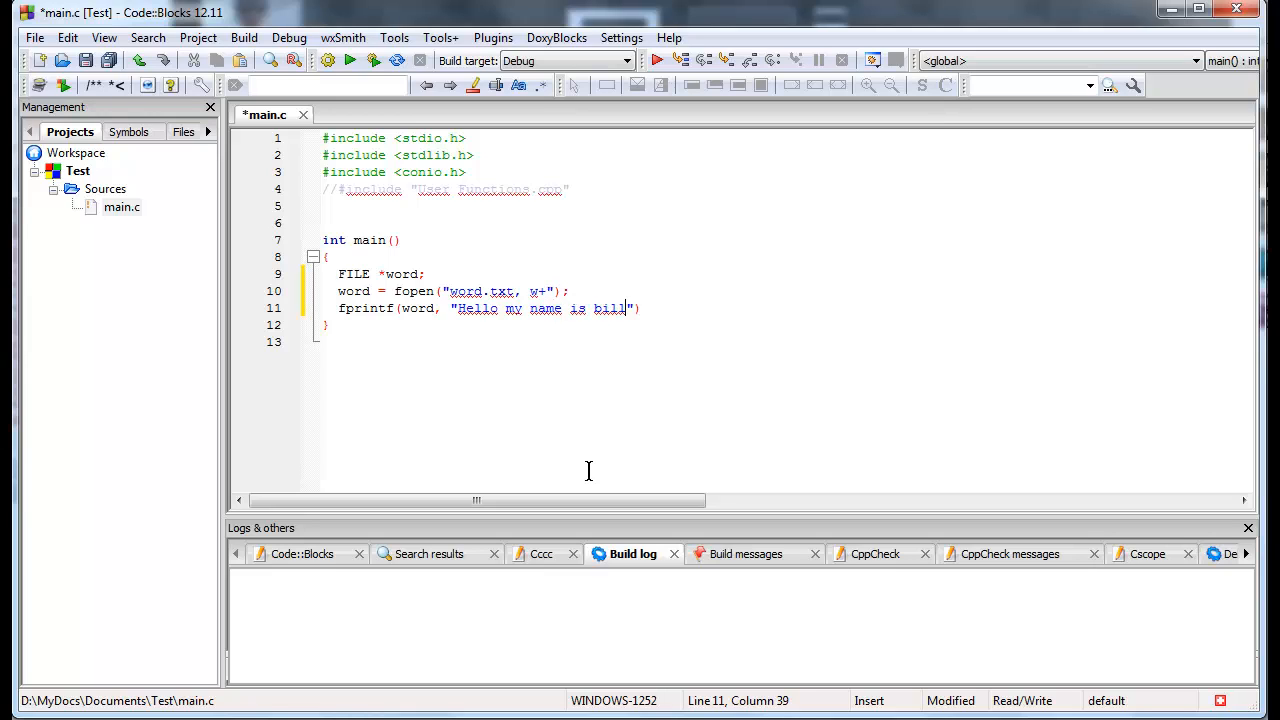
pyautogui.write('y')
pyautogui.press('End')
pyautogui.write(';')
pyautogui.click(244, 37)
pyautogui.click(286, 123)
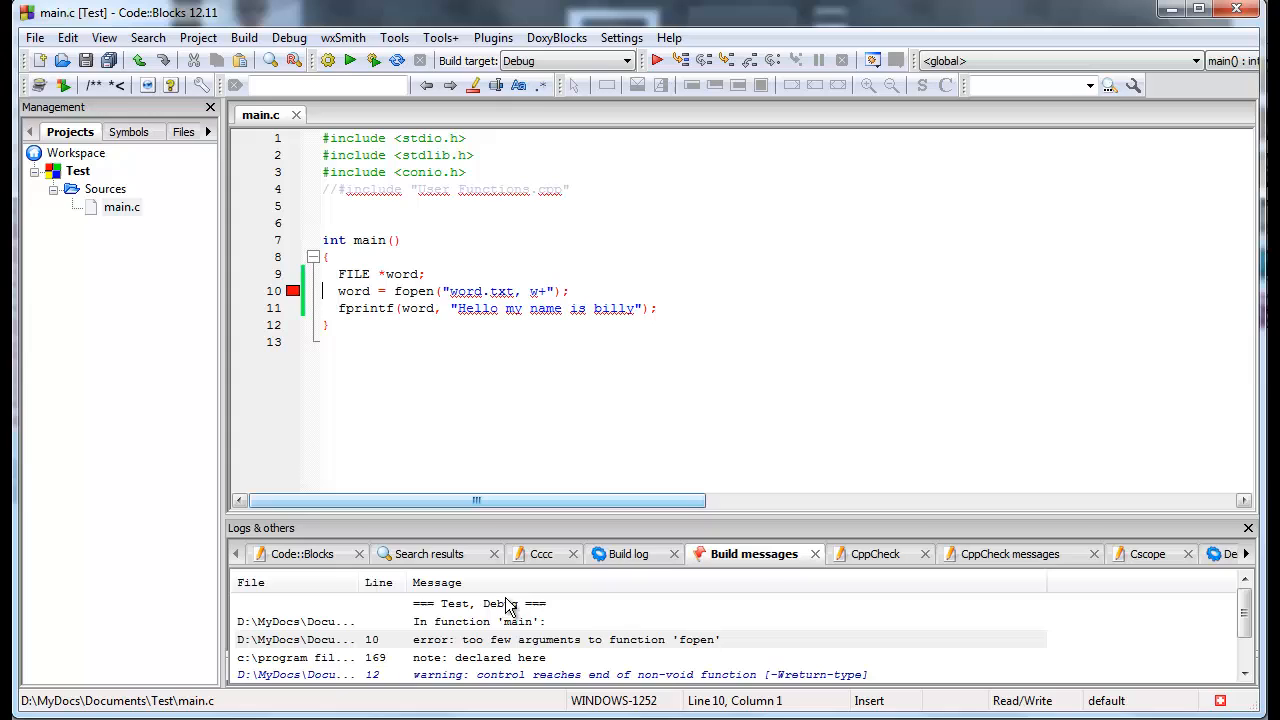
# Step: Add the missing quotes around word.txt and w+ in the fopen call
pyautogui.doubleClick(500, 291)
pyautogui.click(514, 291)
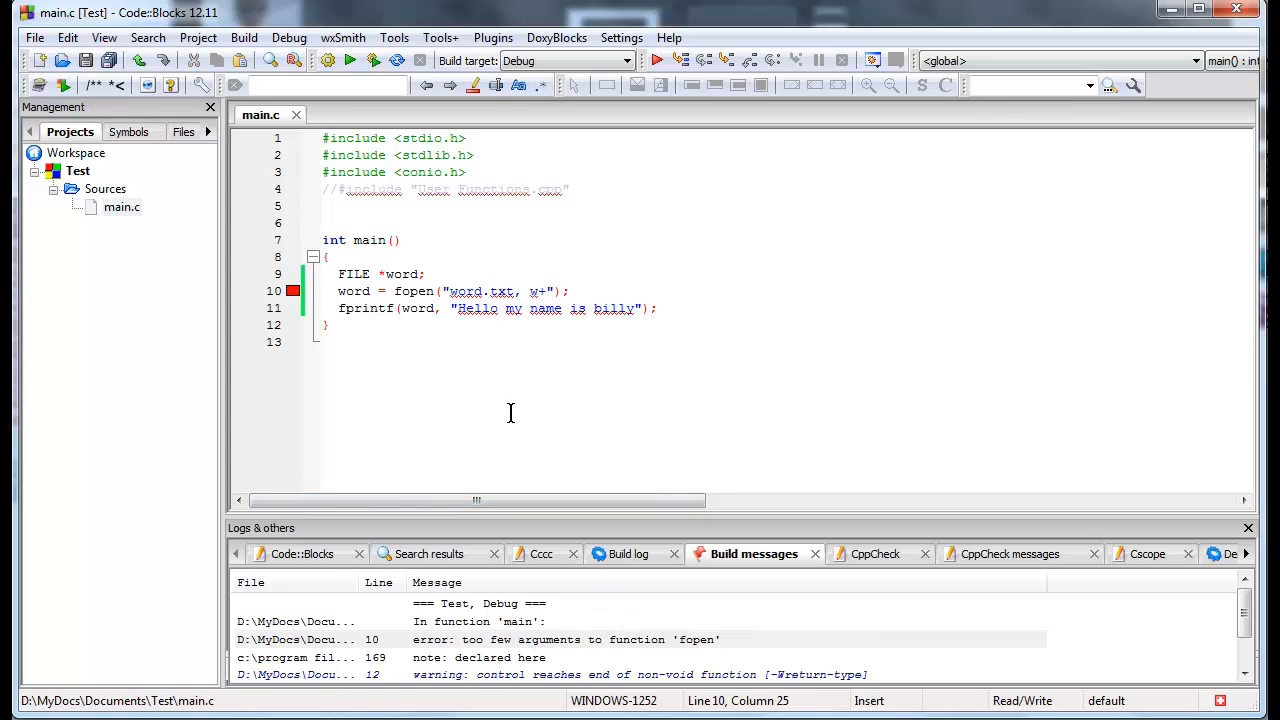
pyautogui.write('"')
pyautogui.press('Right')
pyautogui.press('Right')
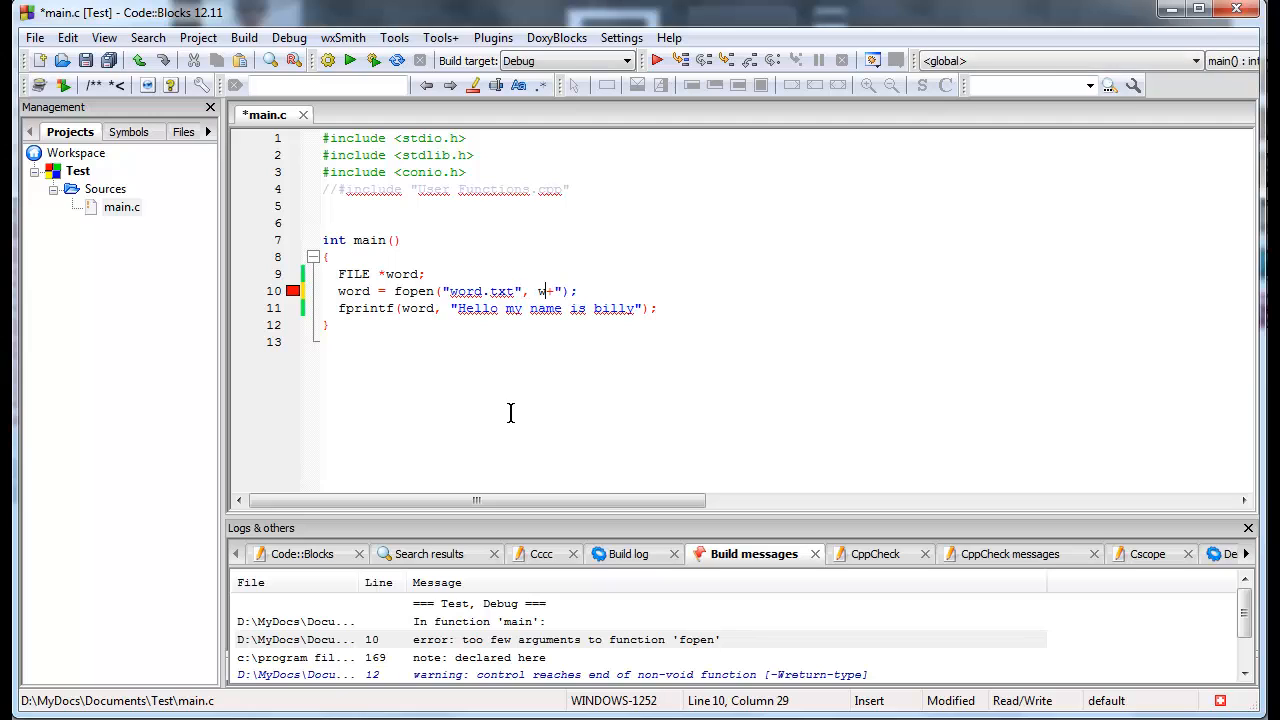
pyautogui.write('"')
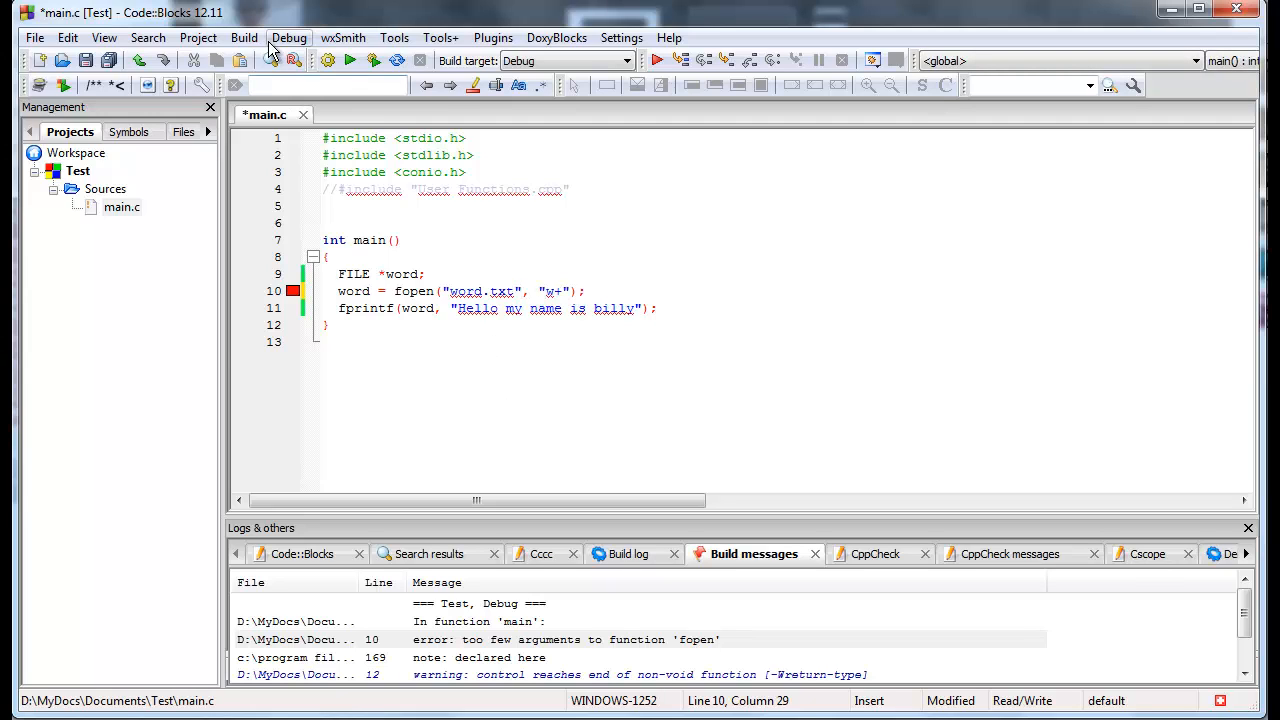
pyautogui.click(244, 37)
# Step: Rebuild, run the program, close its console and bring up the Start menu
pyautogui.click(297, 144)
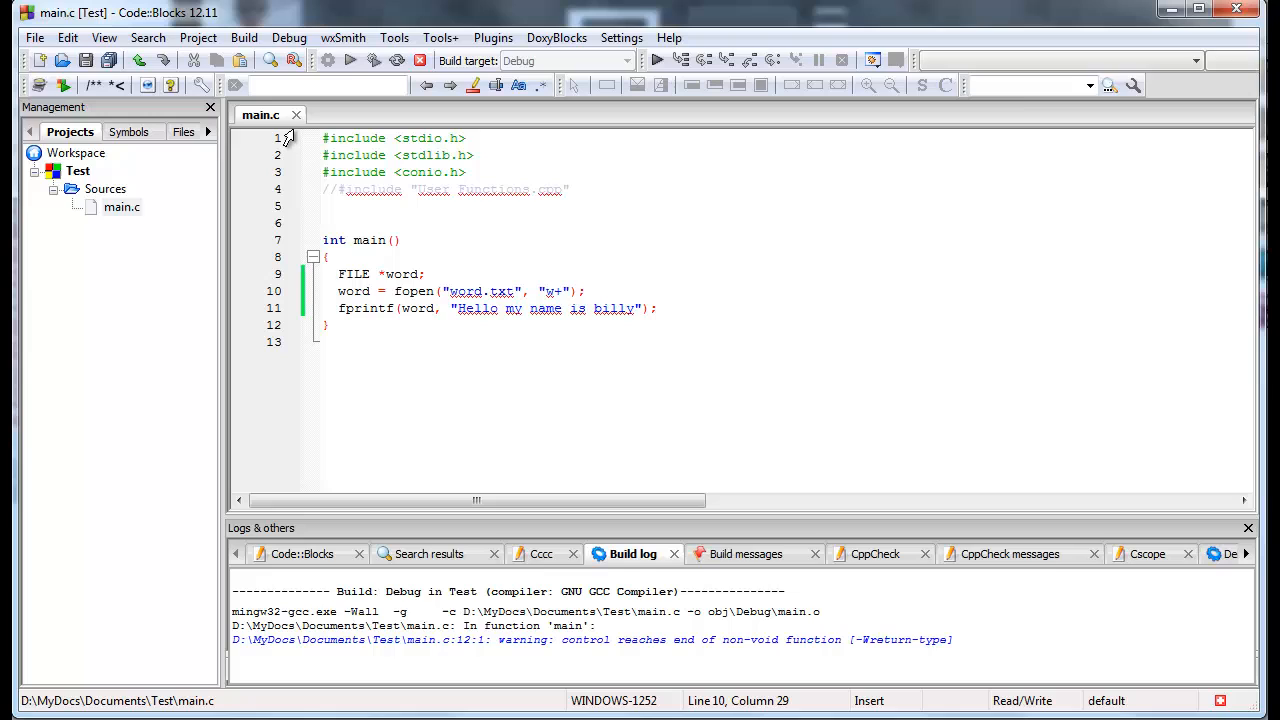
pyautogui.hotkey('ctrl', 'F10')
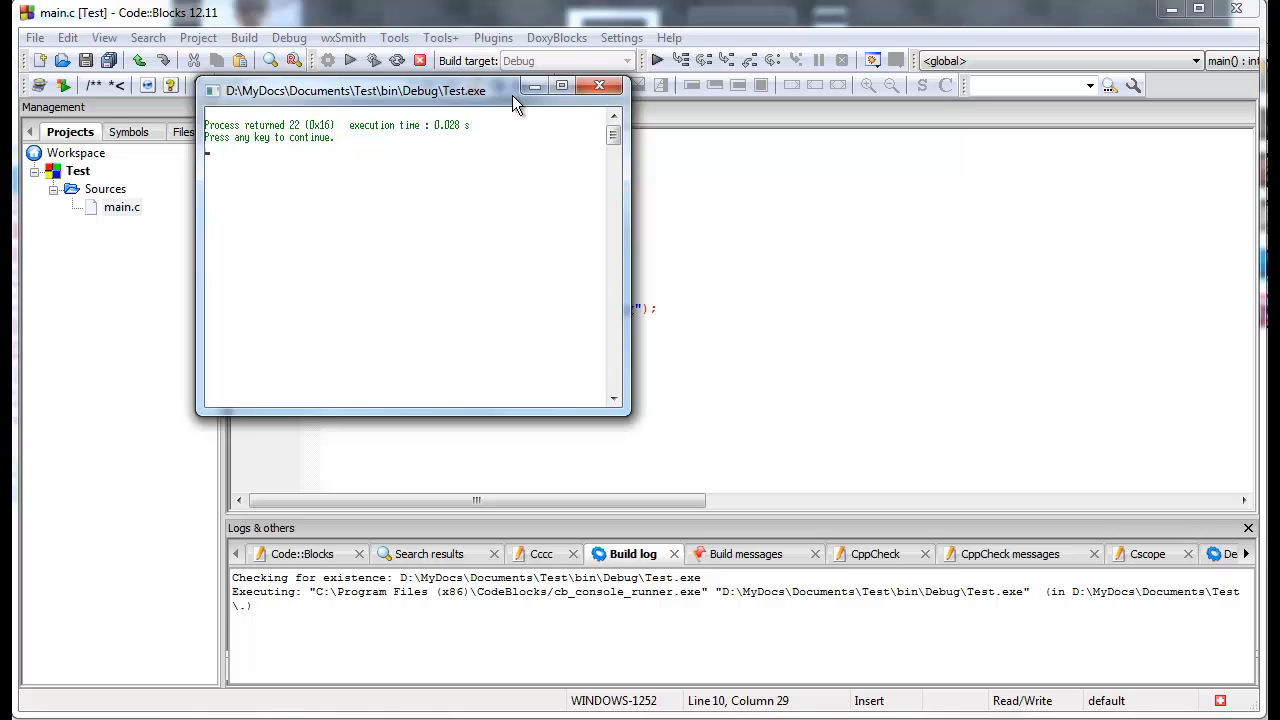
pyautogui.press('Return')
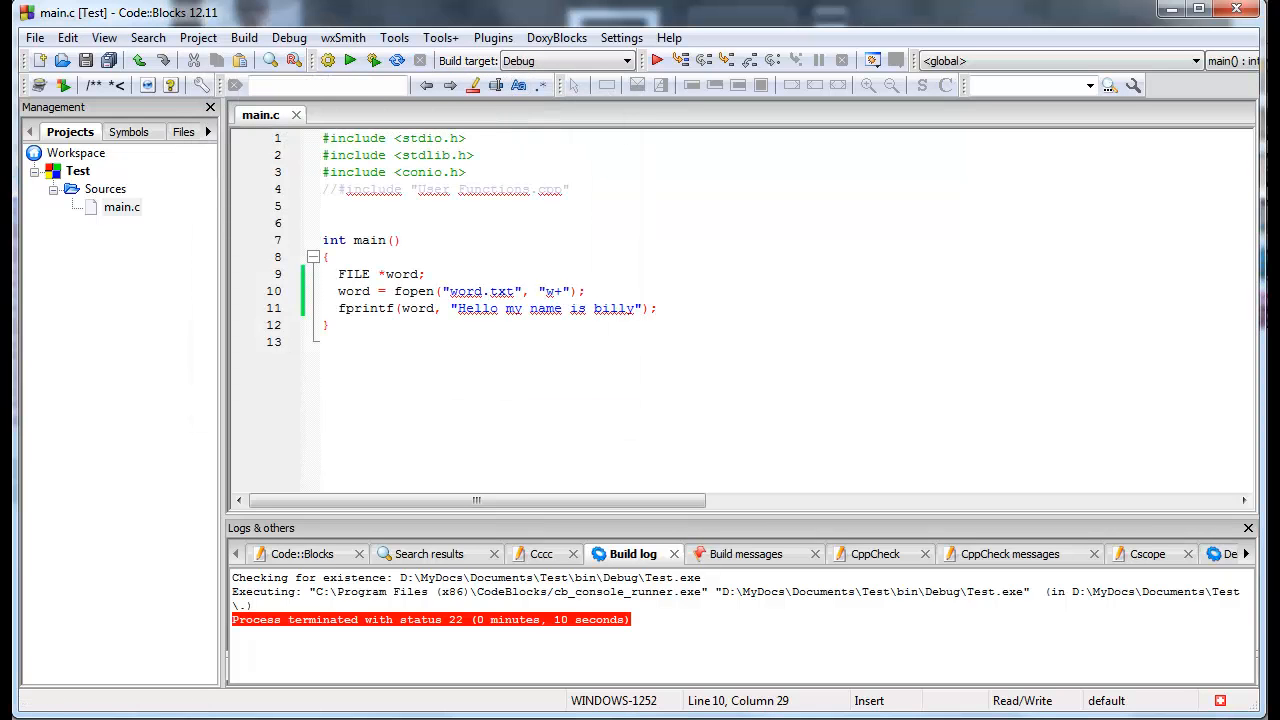
pyautogui.press('super')
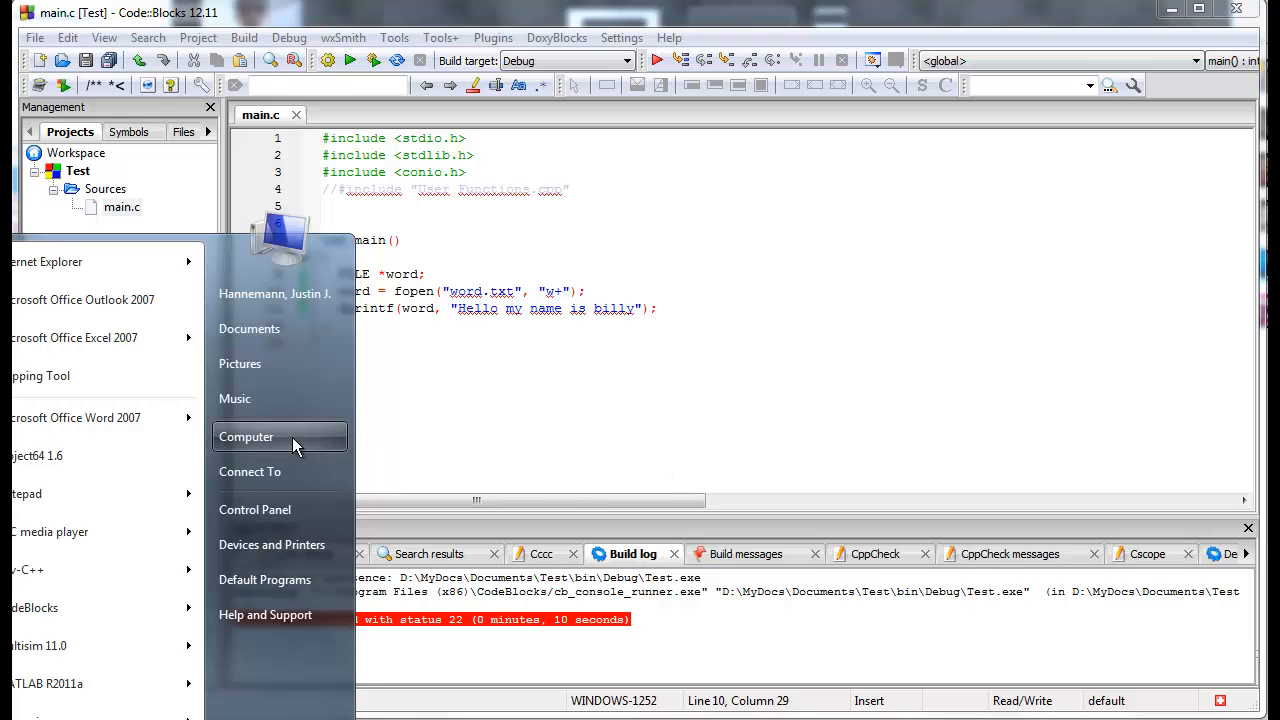
# Step: Browse in Explorer to the Test project folder under D:\MyDocs\My Documents
pyautogui.press('Escape')
pyautogui.press('super+e')
pyautogui.doubleClick(666, 114)
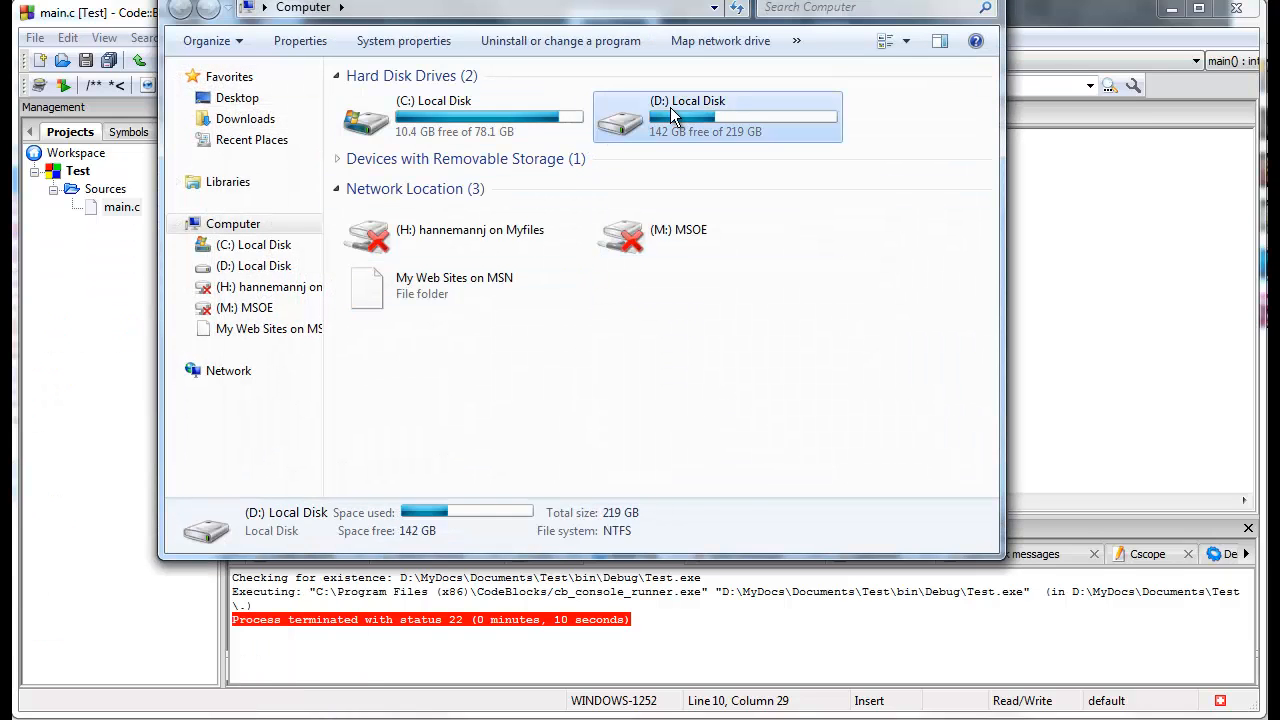
pyautogui.doubleClick(435, 290)
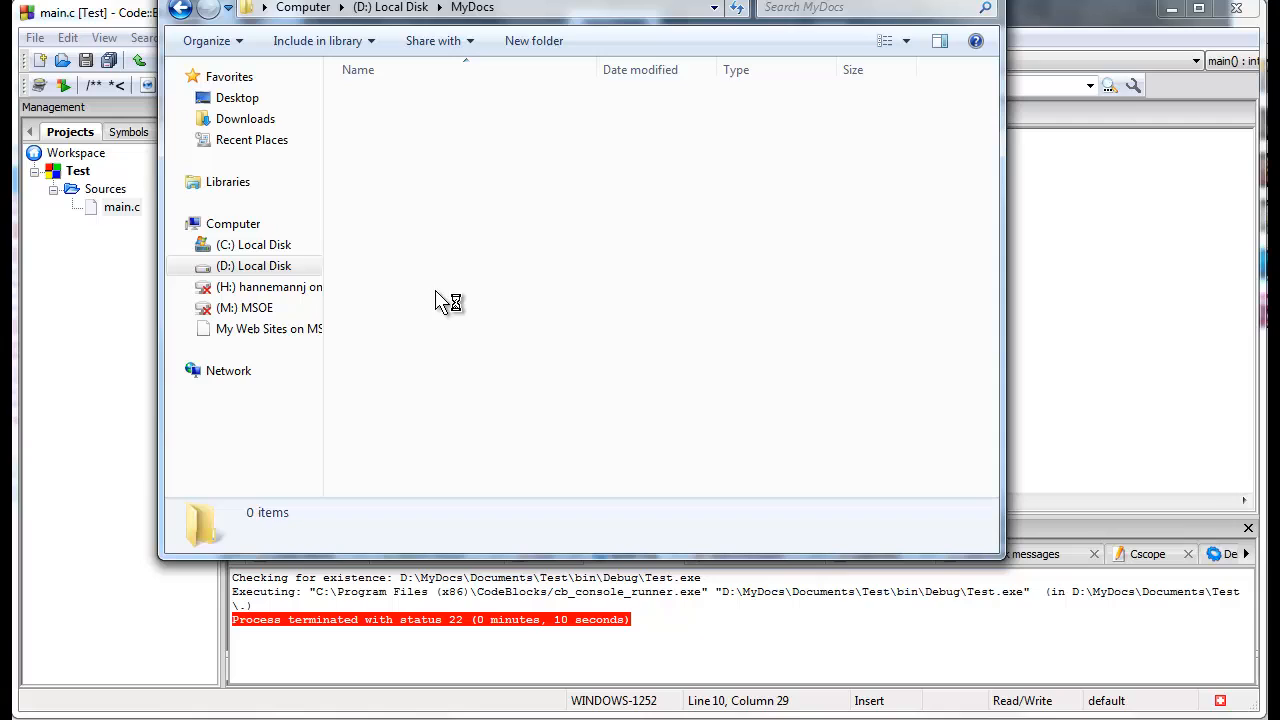
pyautogui.doubleClick(403, 246)
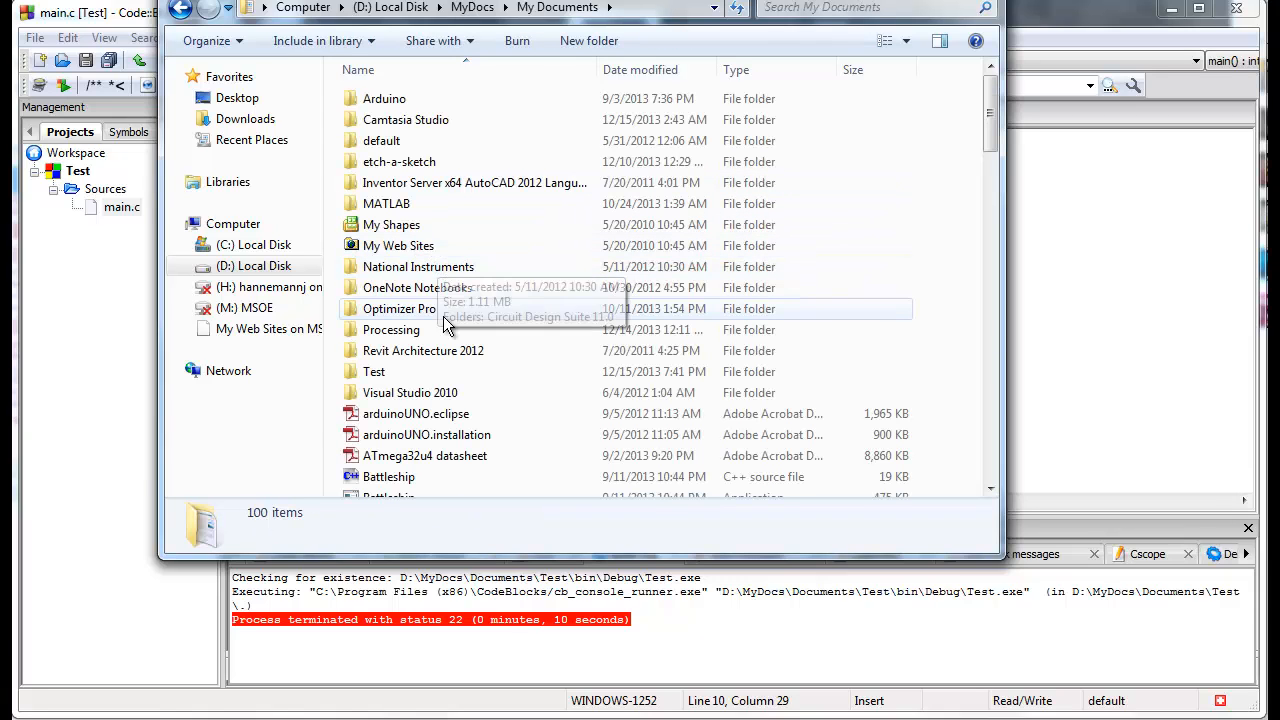
pyautogui.doubleClick(374, 371)
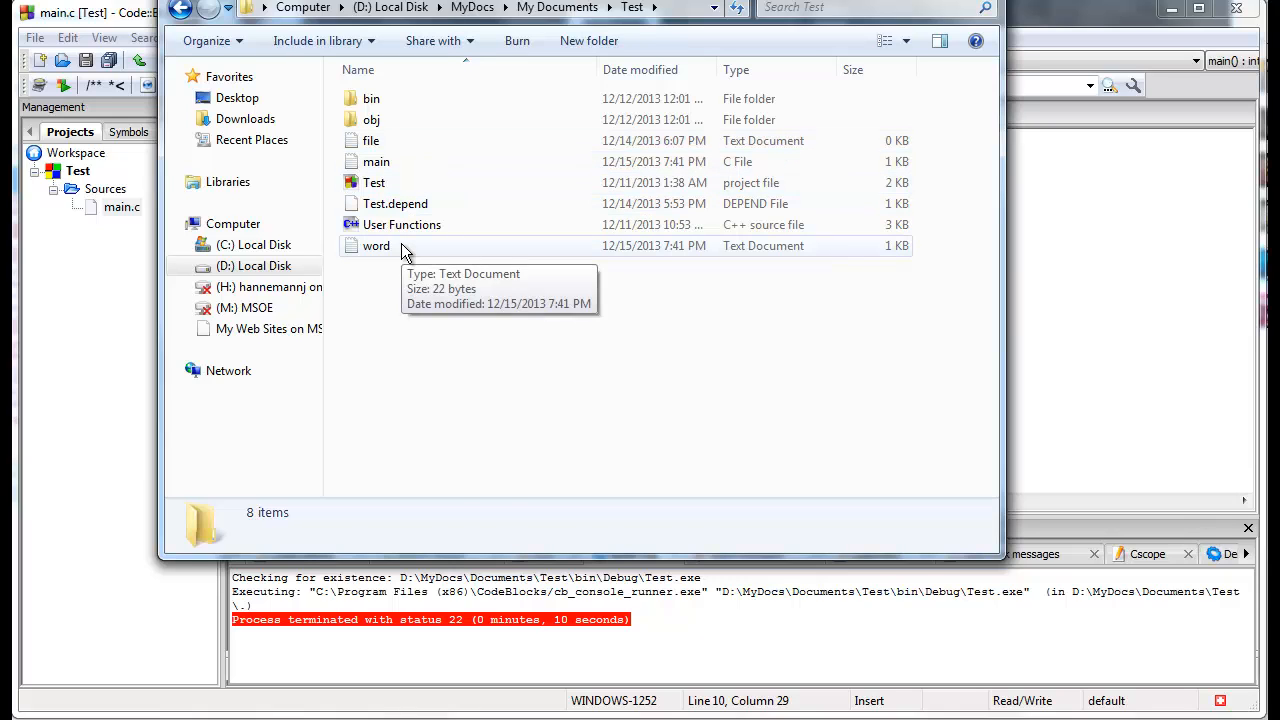
# Step: Open word.txt in Notepad beside the code and select its Hello my name is billy text
pyautogui.click(401, 246)
pyautogui.doubleClick(401, 246)
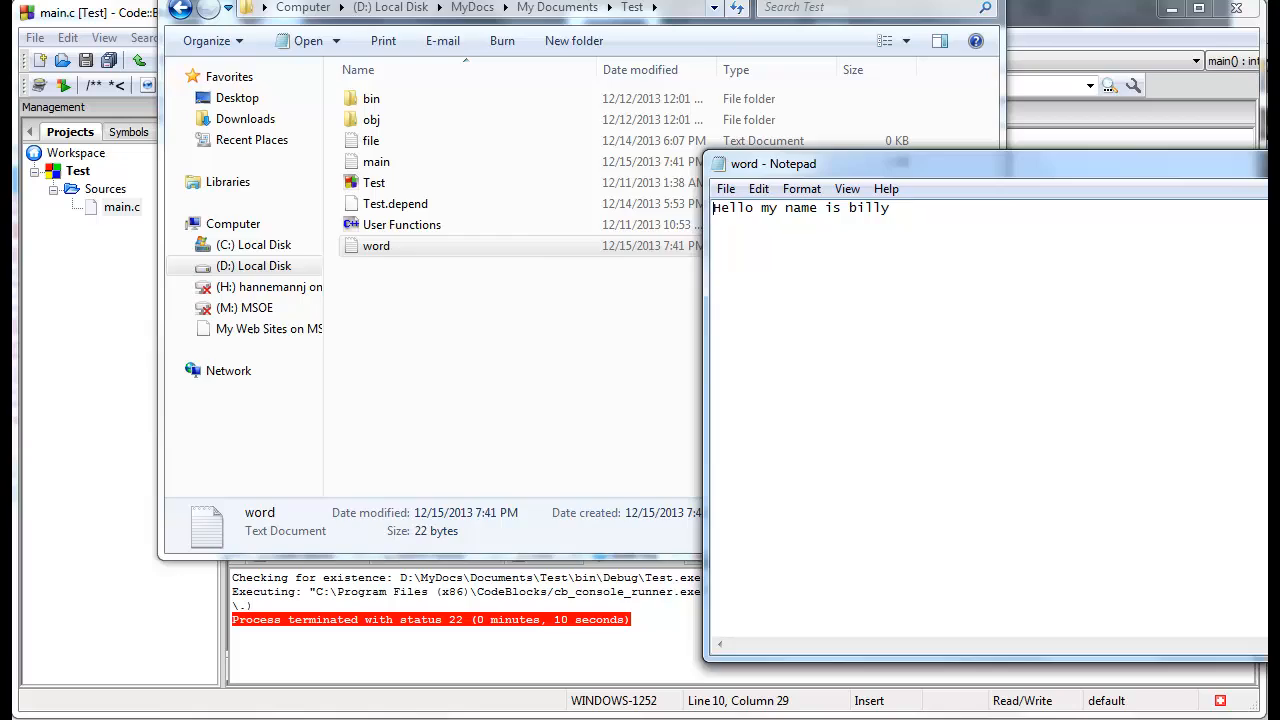
pyautogui.moveTo(698, 2)
pyautogui.mouseDown()
pyautogui.moveTo(922, 33)
pyautogui.moveTo(1190, 545)
pyautogui.mouseUp()
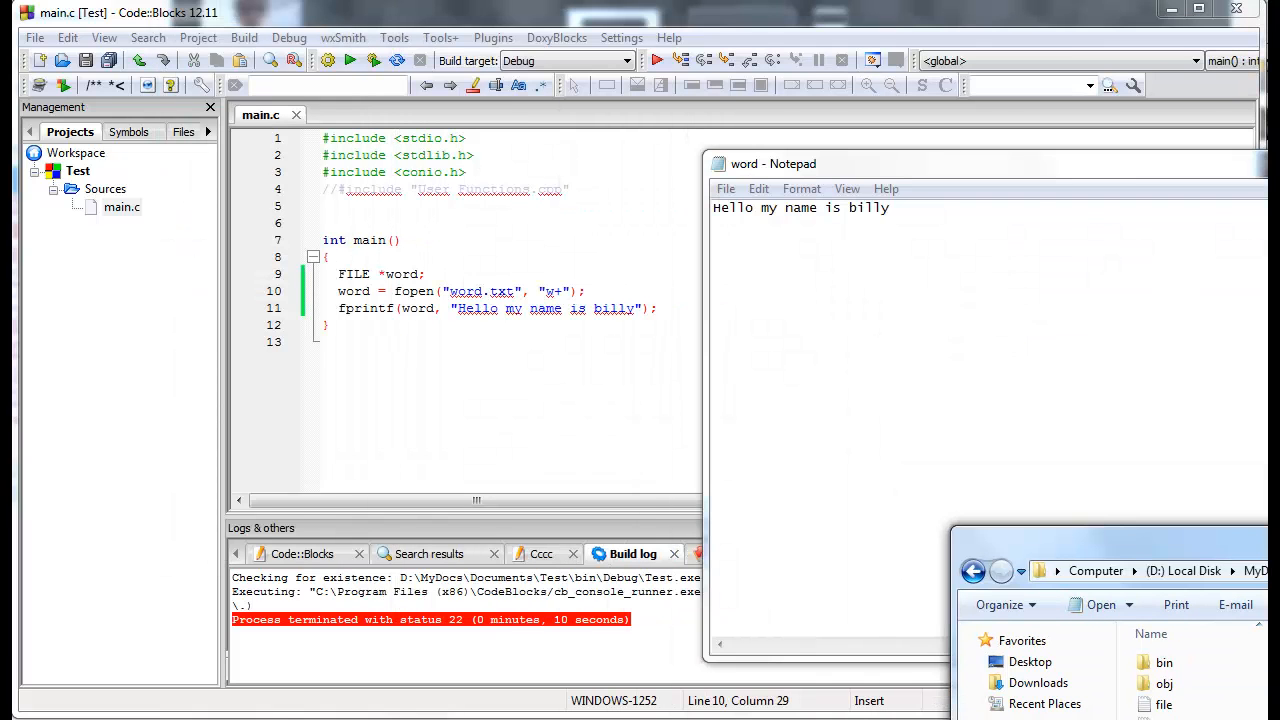
pyautogui.moveTo(969, 167); pyautogui.dragTo(1006, 105)
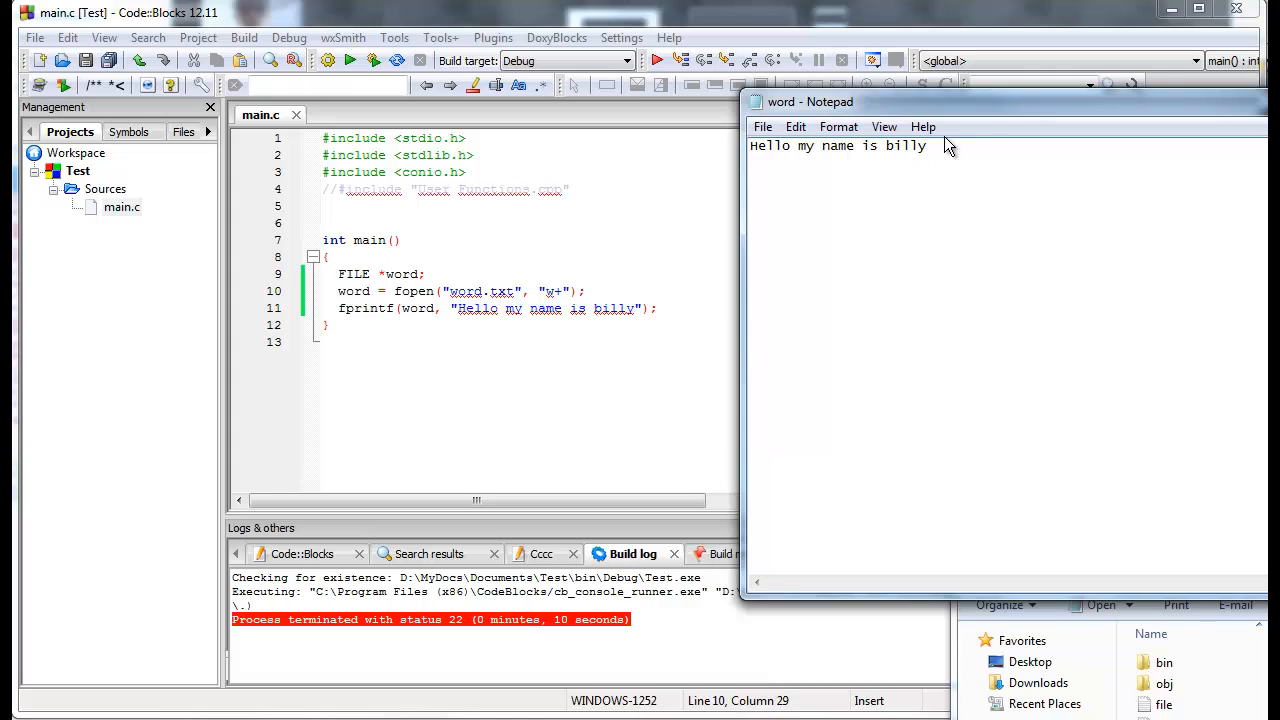
pyautogui.moveTo(935, 146); pyautogui.dragTo(746, 150)
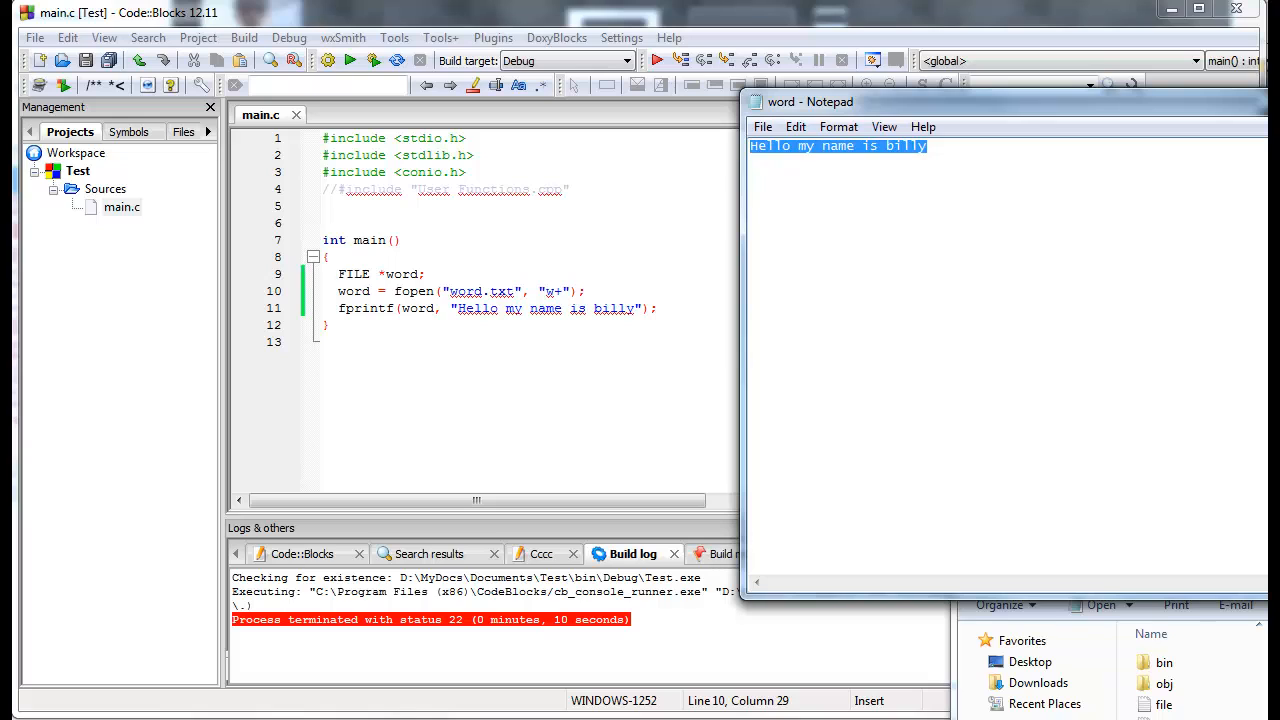
# Step: Change the write call on line 11 from fprintf to fputs via autocomplete
pyautogui.click(395, 308)
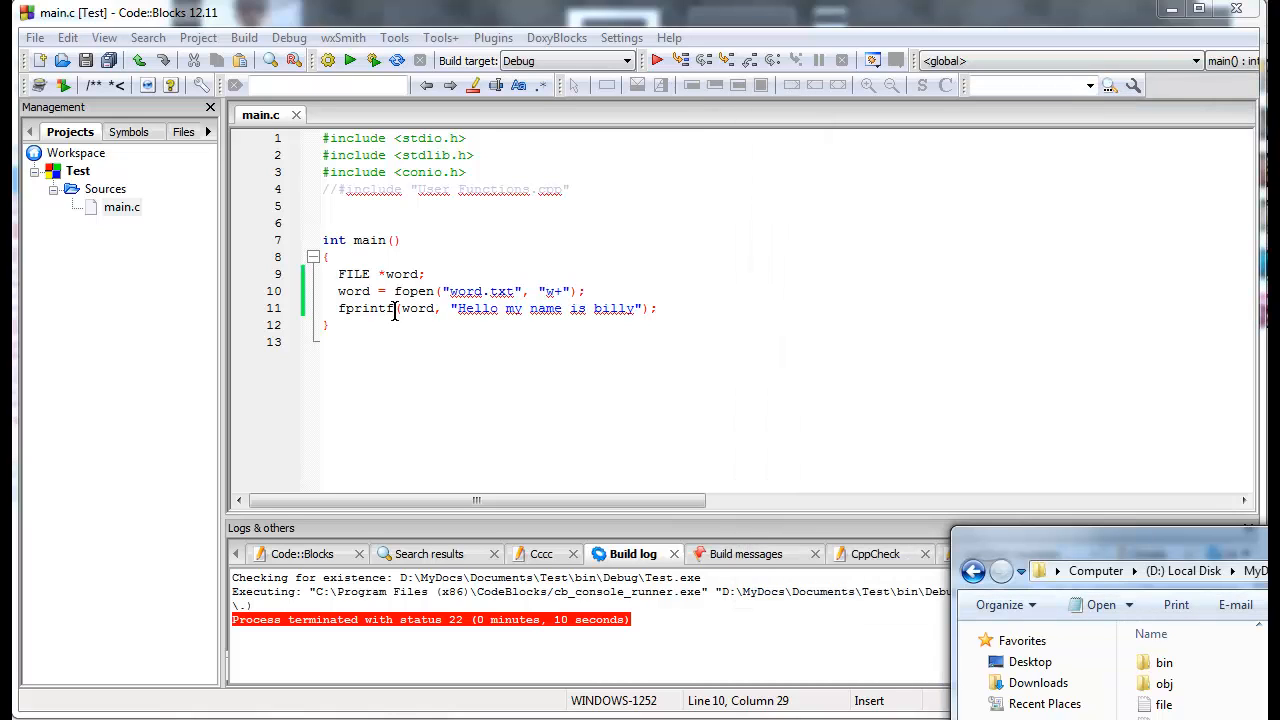
pyautogui.press('BackSpace')
pyautogui.press('BackSpace')
pyautogui.press('BackSpace')
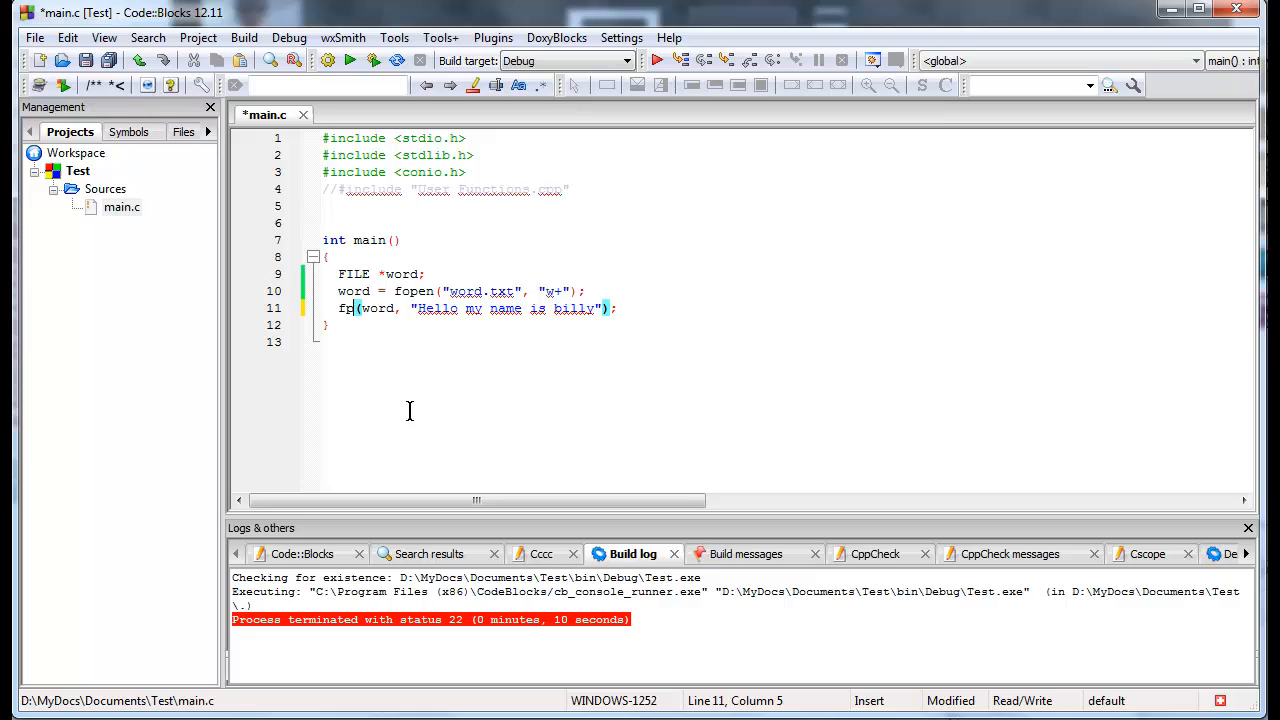
pyautogui.write('uts')
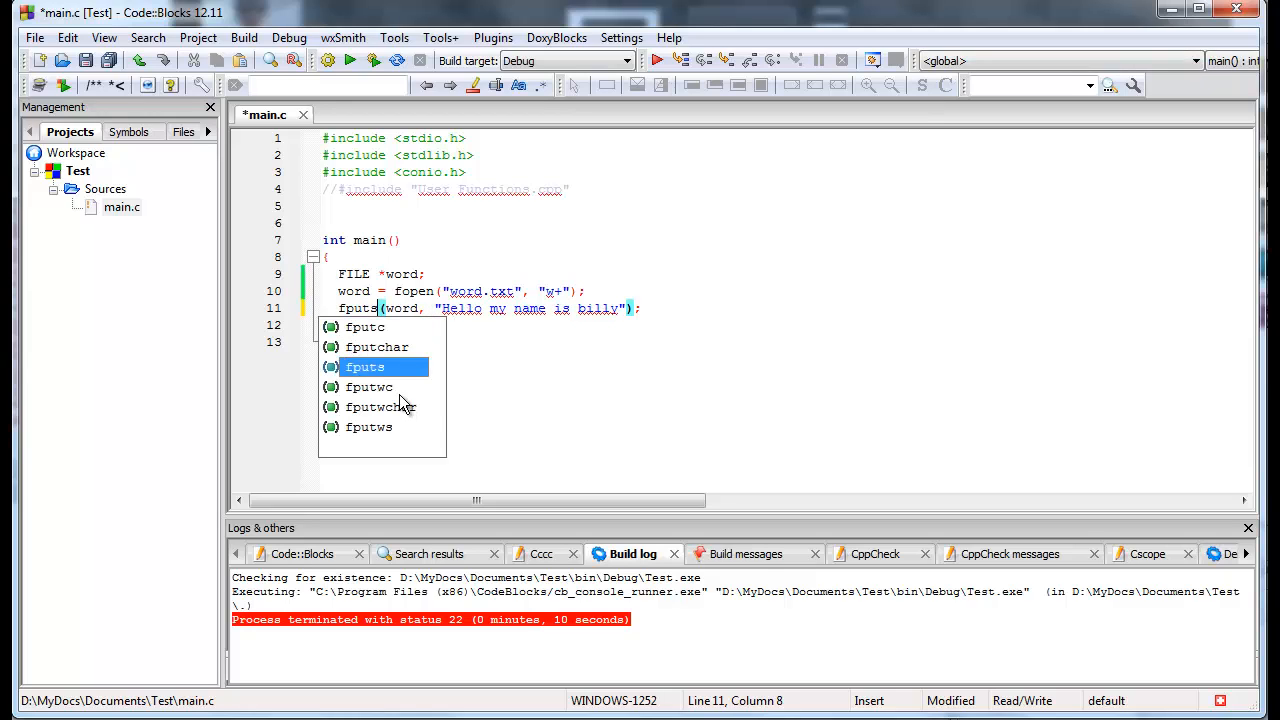
pyautogui.press('Right')
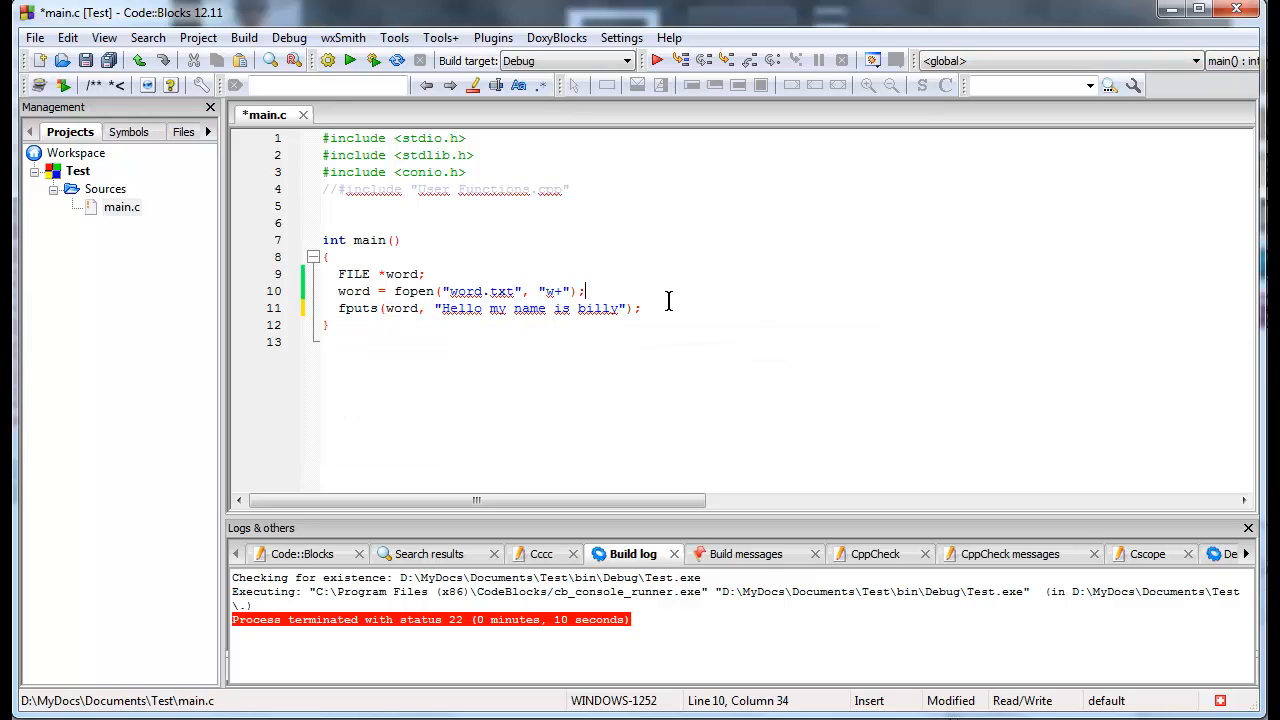
pyautogui.click(665, 308)
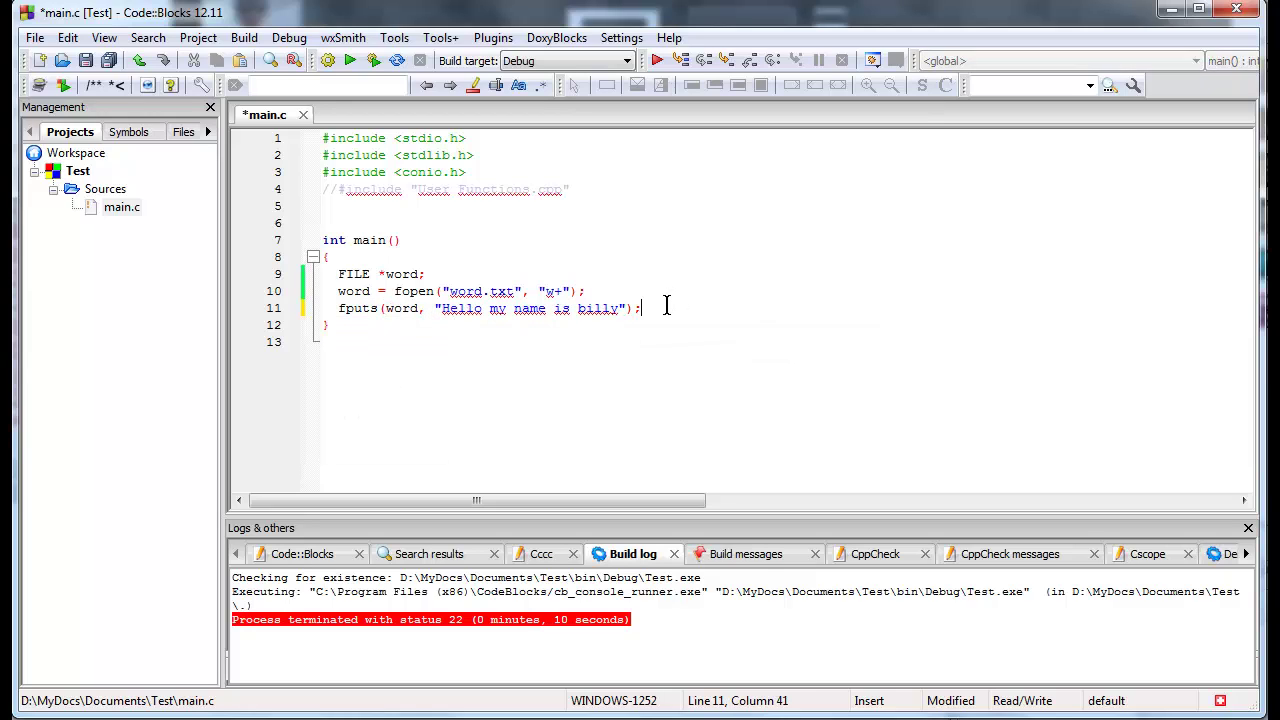
# Step: Build and run the program, then close its crash report
pyautogui.click(246, 38)
pyautogui.click(290, 126)
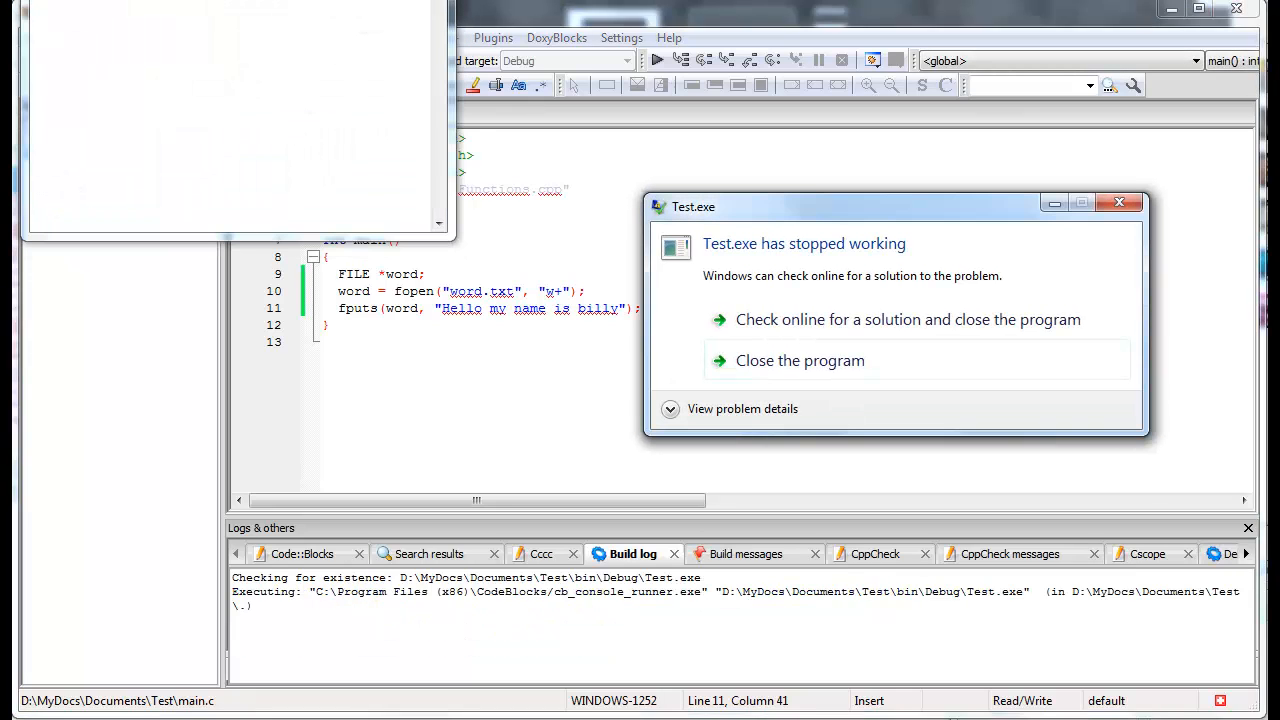
pyautogui.click(1119, 204)
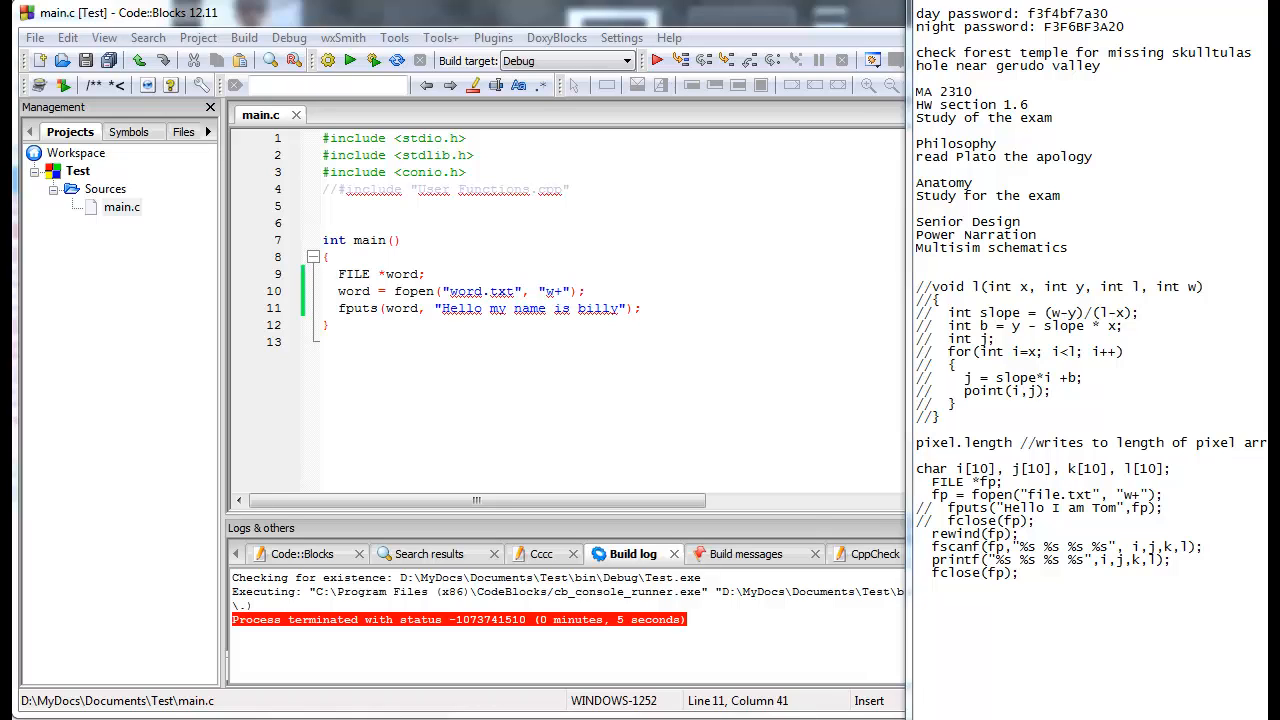
# Step: Reorder the fputs arguments so the message string comes before word
pyautogui.hotkey('alt', 'Tab')
pyautogui.click(420, 308)
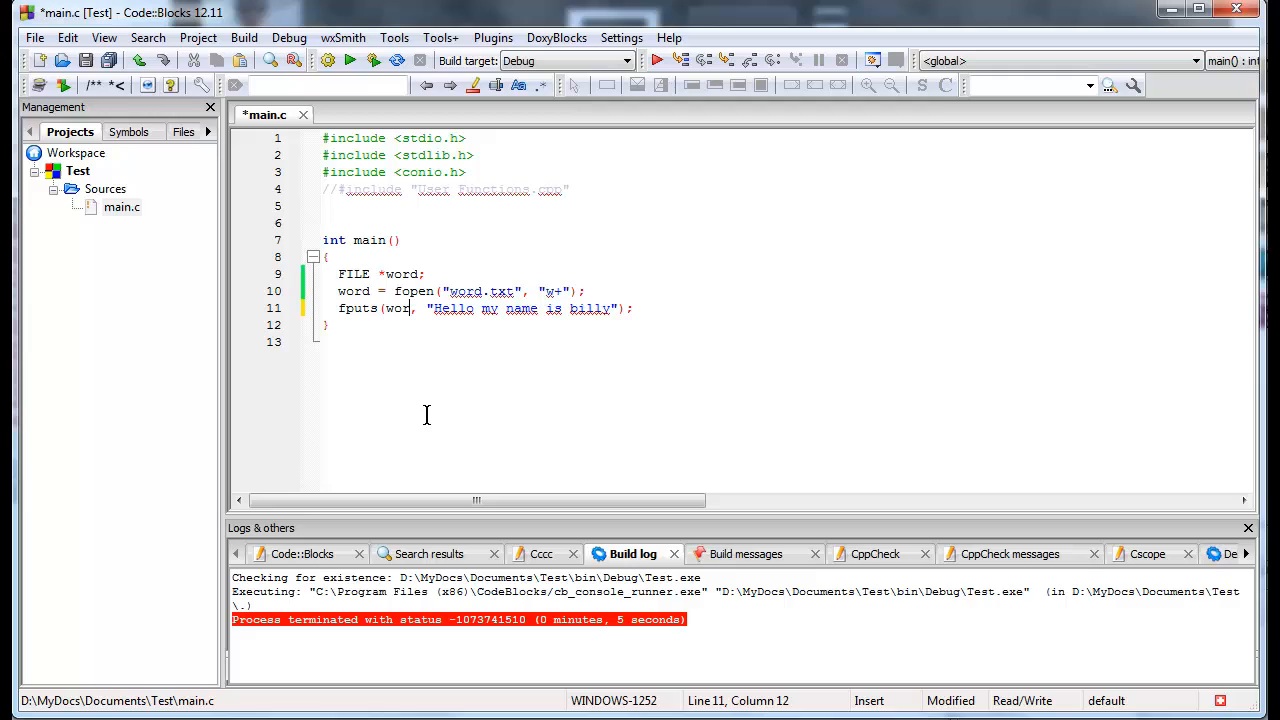
pyautogui.press('BackSpace')
pyautogui.press('BackSpace')
pyautogui.press('BackSpace')
pyautogui.press('BackSpace')
pyautogui.press('Delete')
pyautogui.press('Delete')
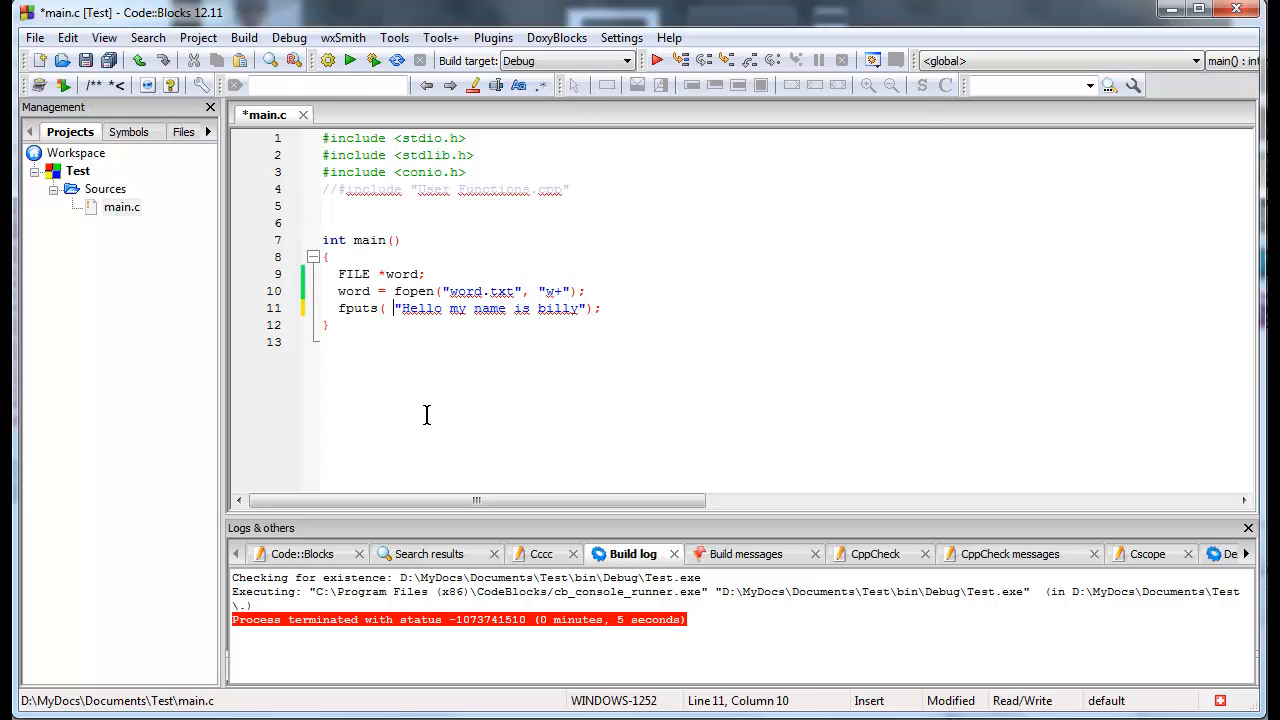
pyautogui.press('Right')
pyautogui.press('Right')
pyautogui.press('Right')
pyautogui.press('Right')
pyautogui.press('Right')
pyautogui.press('Right')
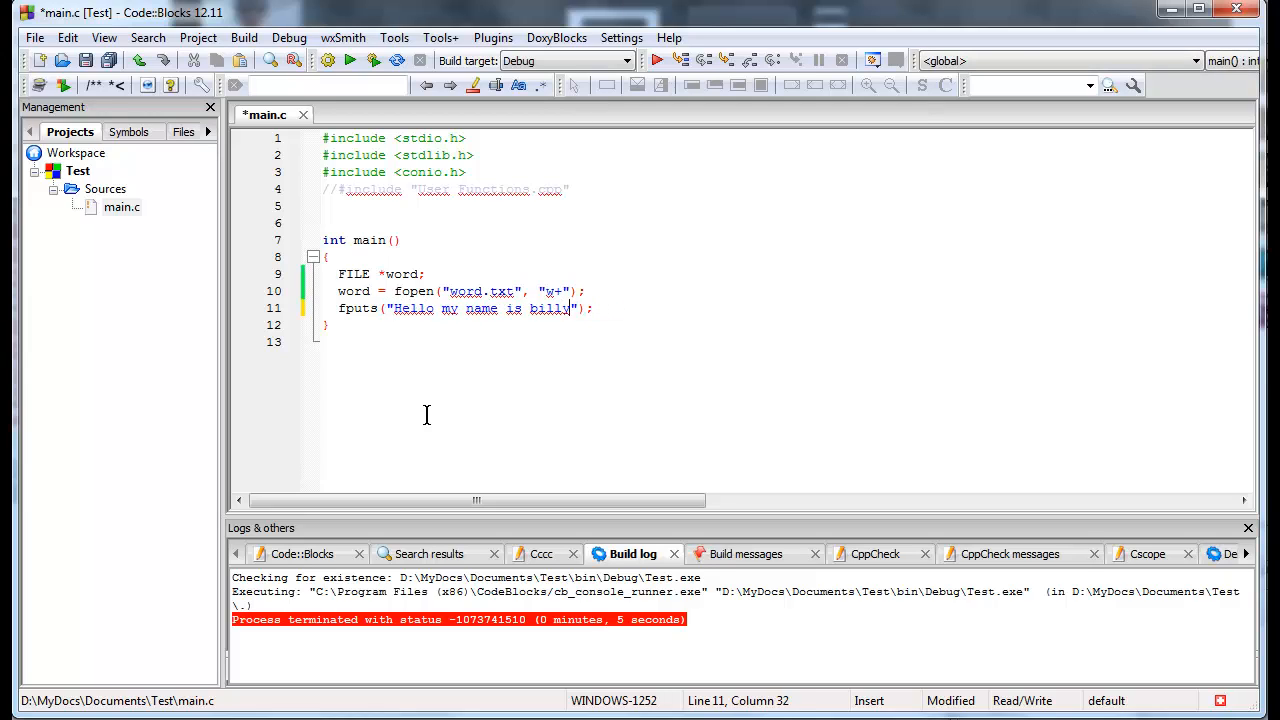
pyautogui.press('Right')
pyautogui.press('Right')
pyautogui.press('Right')
pyautogui.write(',')
pyautogui.write('word')
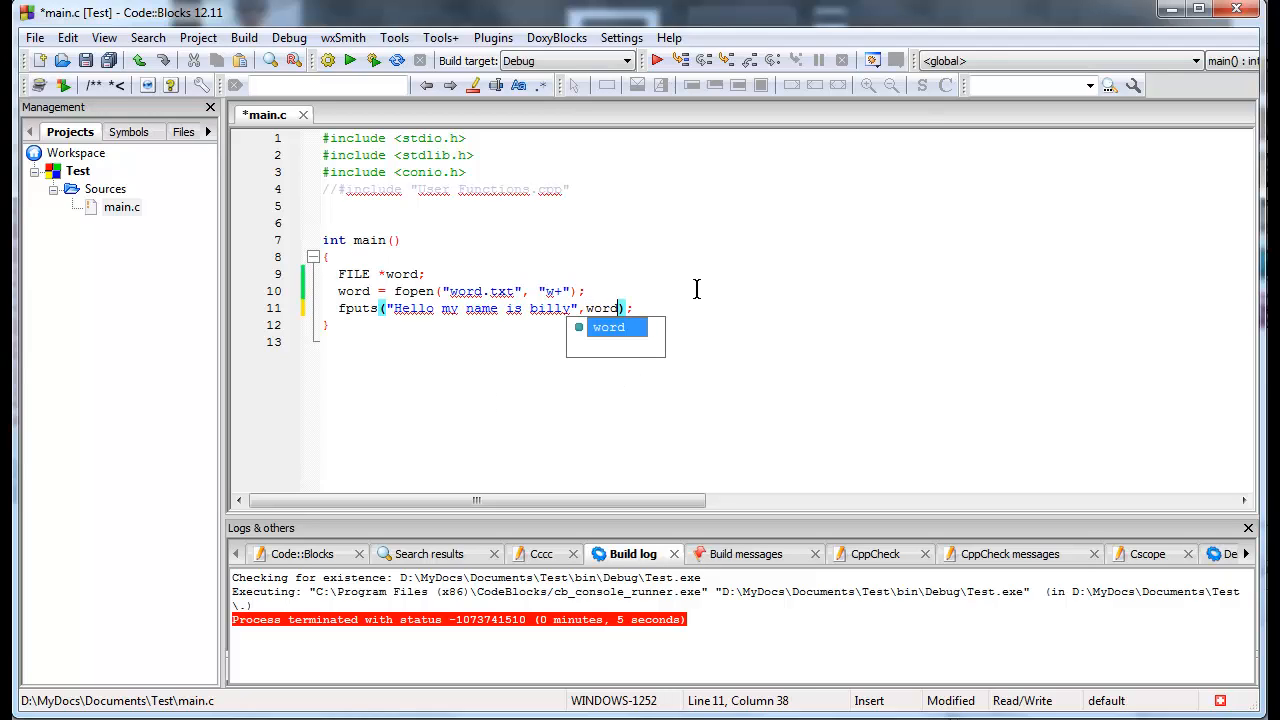
pyautogui.press('Right')
pyautogui.press('Right')
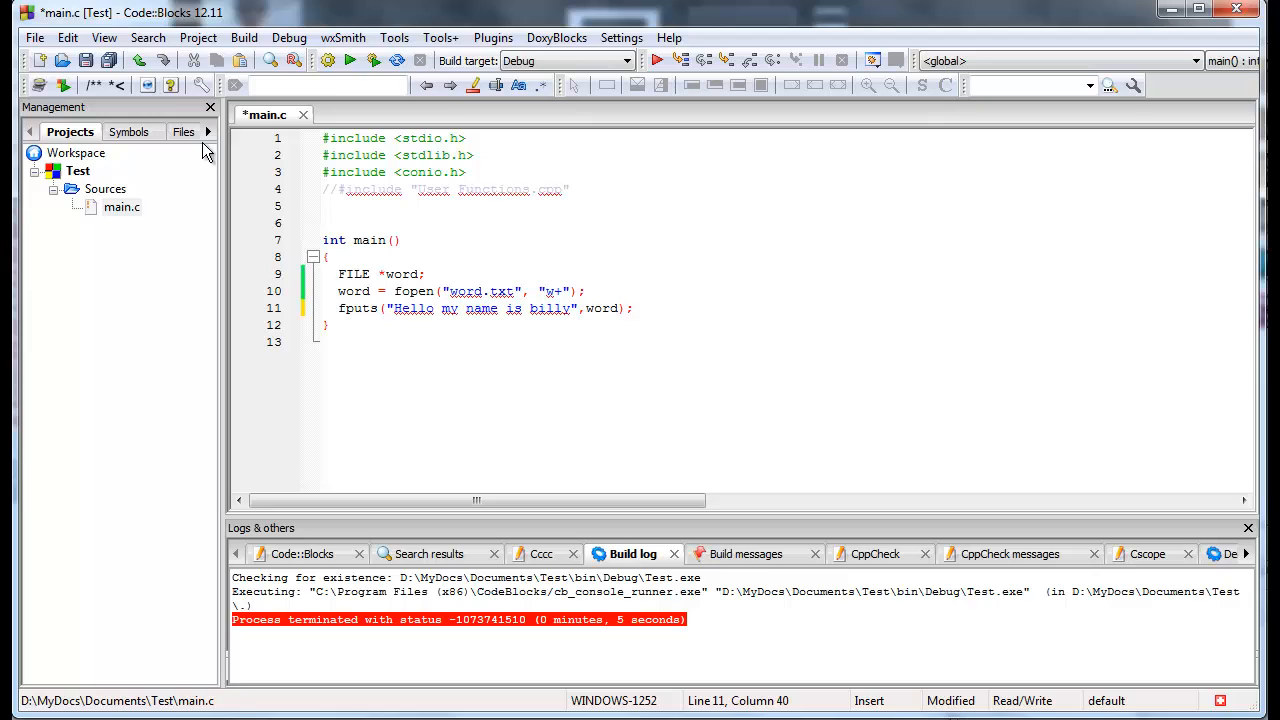
# Step: Build and run the corrected program and close its console
pyautogui.click(244, 37)
pyautogui.click(268, 124)
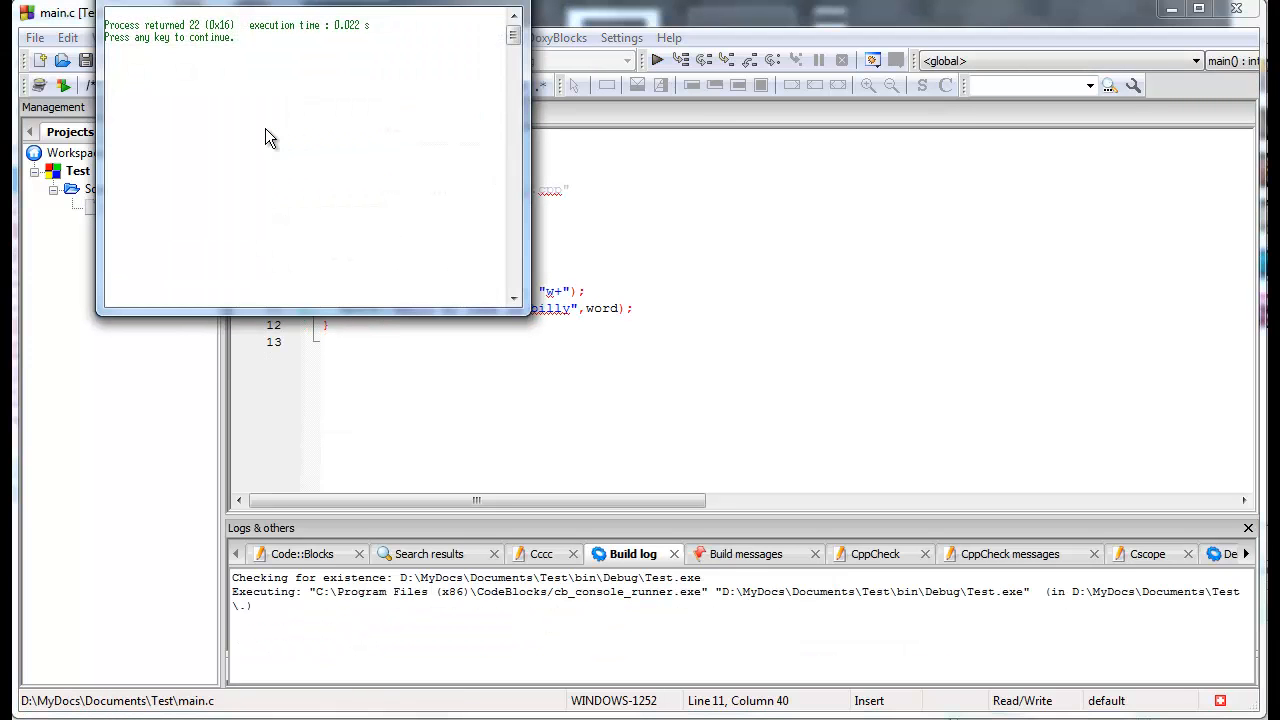
pyautogui.press('Return')
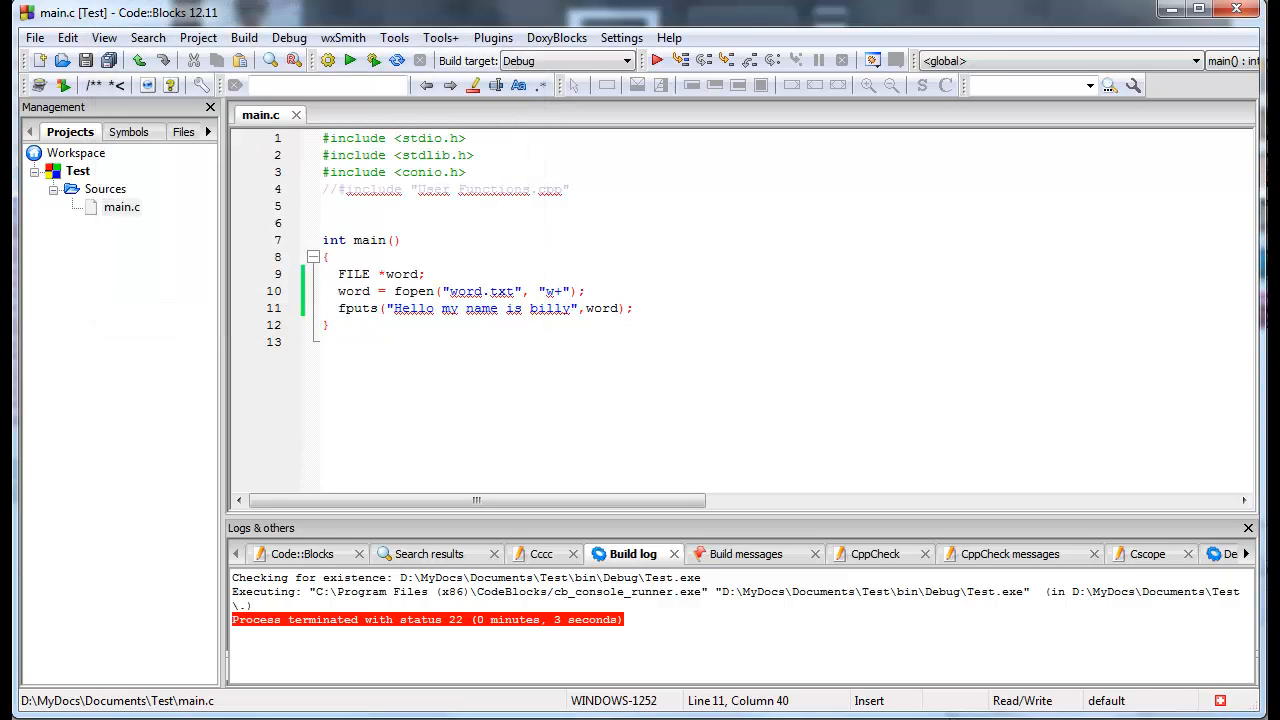
pyautogui.moveTo(1191, 549); pyautogui.dragTo(1192, 333)
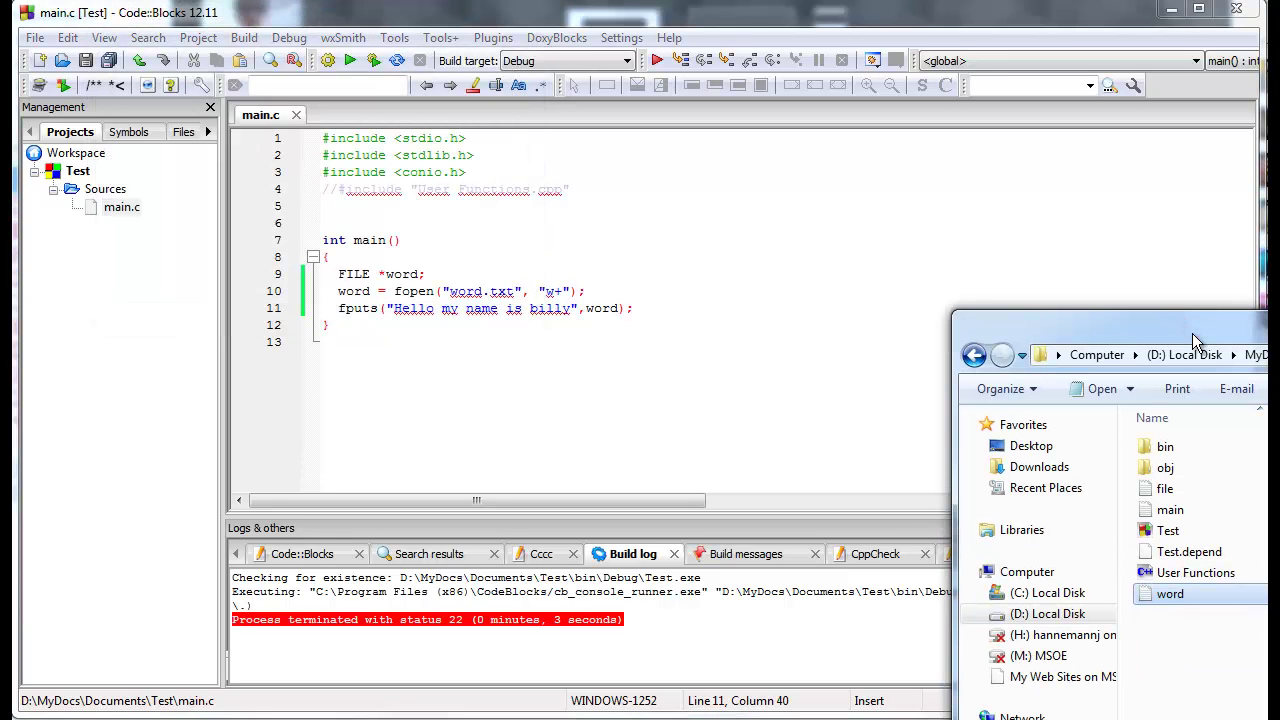
pyautogui.doubleClick(1172, 594)
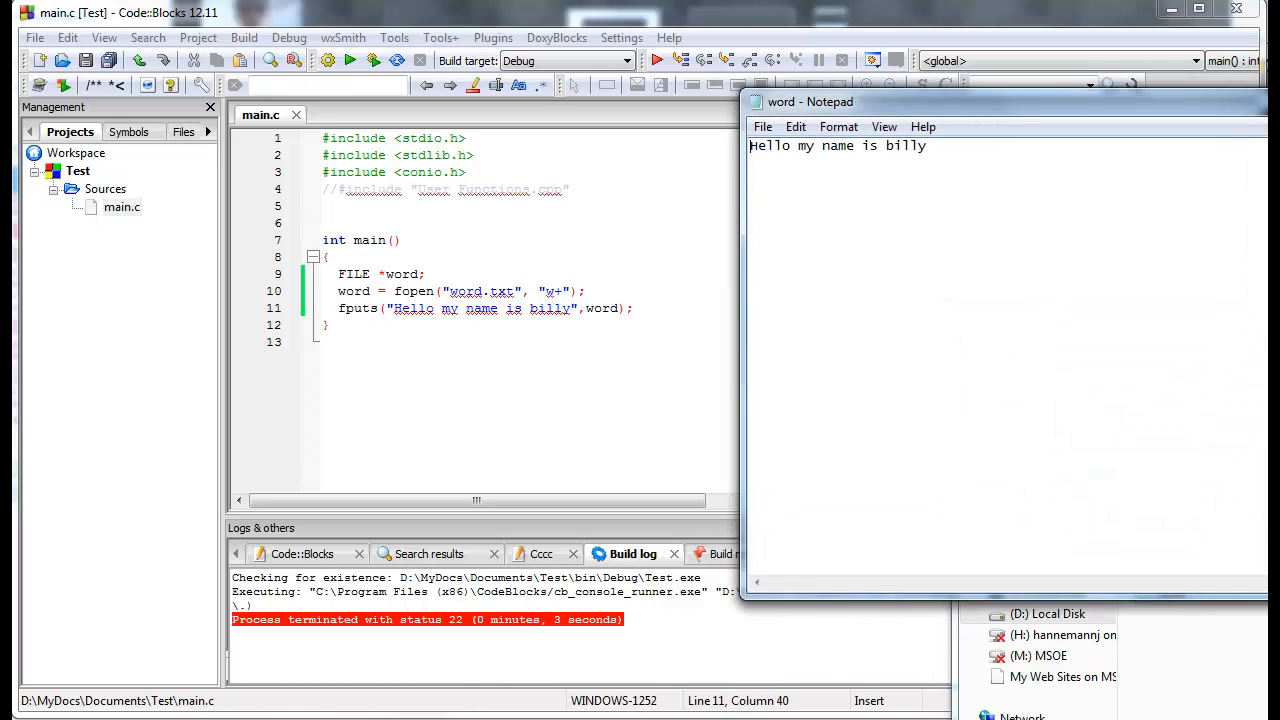
pyautogui.hotkey('alt', 'F4')
pyautogui.click(572, 308)
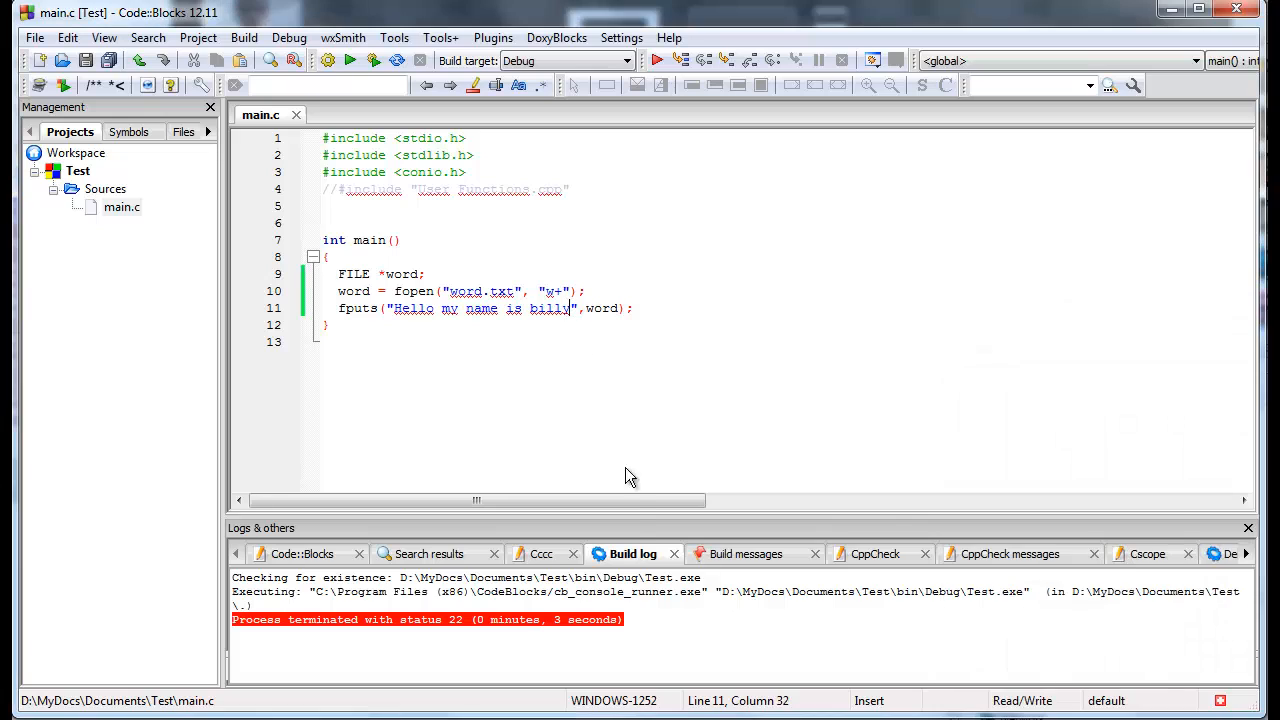
pyautogui.write('s')
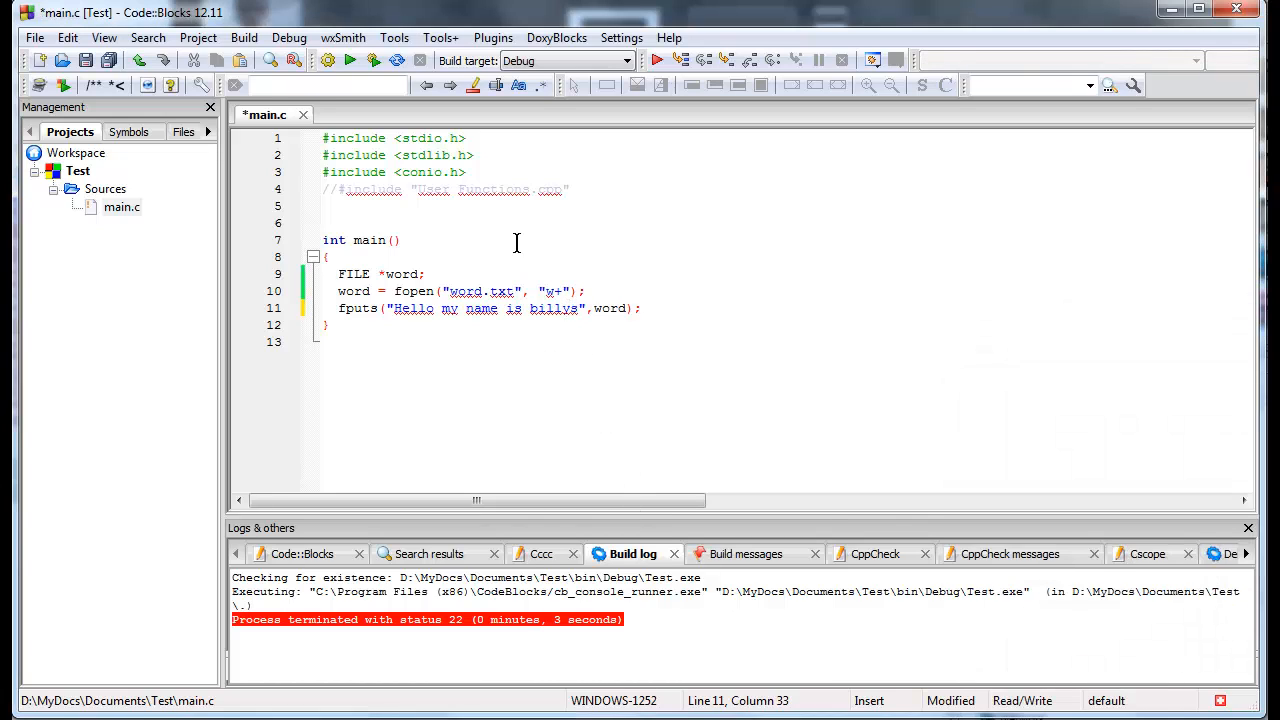
# Step: Rerun the program and confirm in Notepad that word.txt holds Hello my name is billys
pyautogui.click(244, 37)
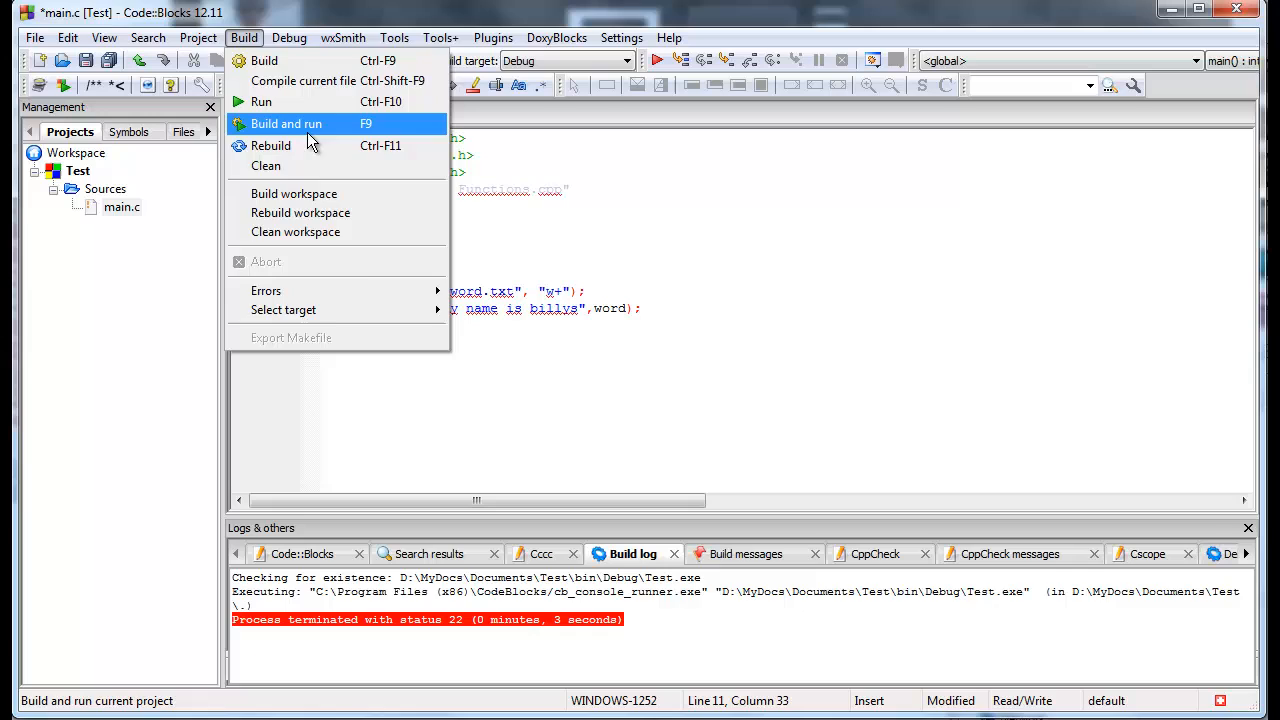
pyautogui.click(290, 126)
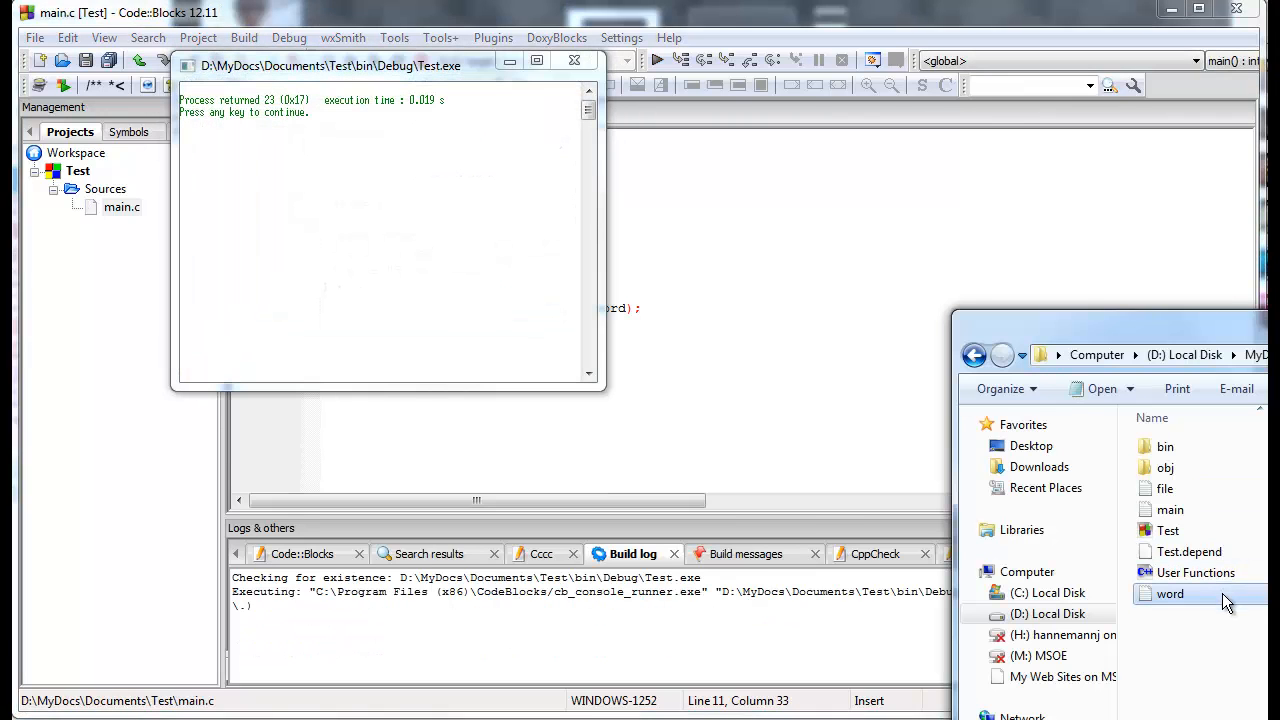
pyautogui.doubleClick(1227, 600)
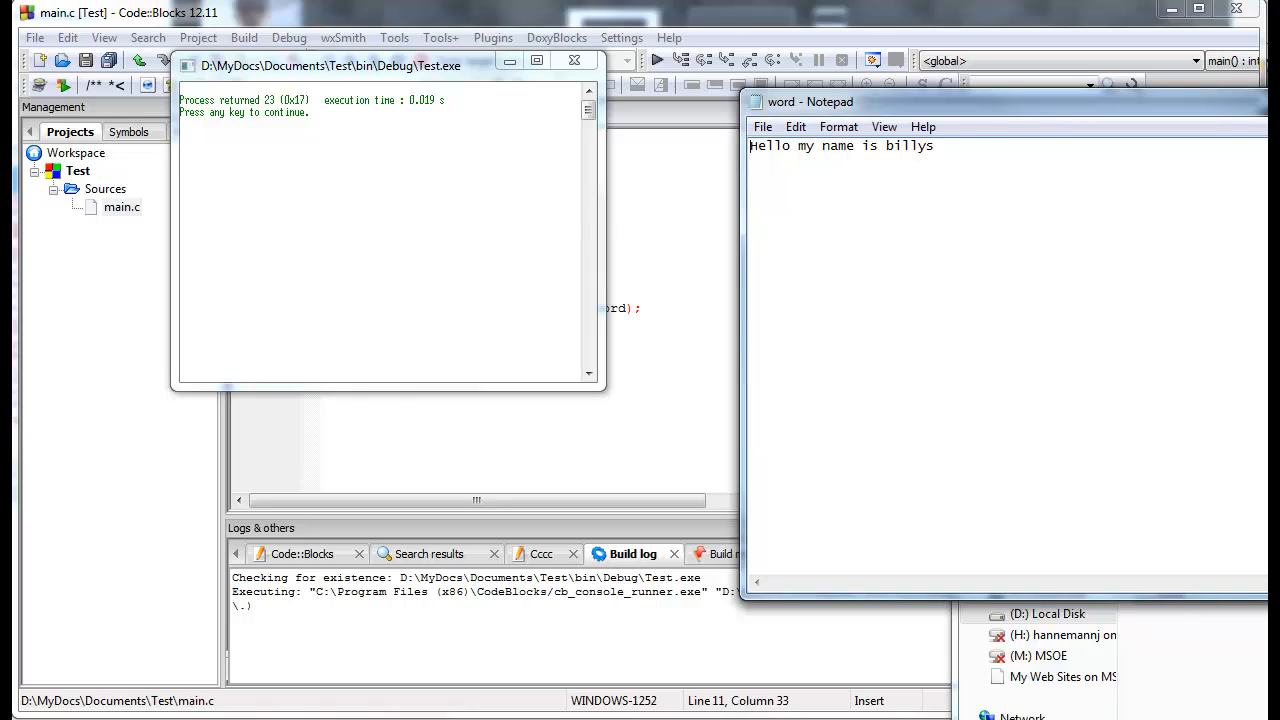
pyautogui.click(1258, 102)
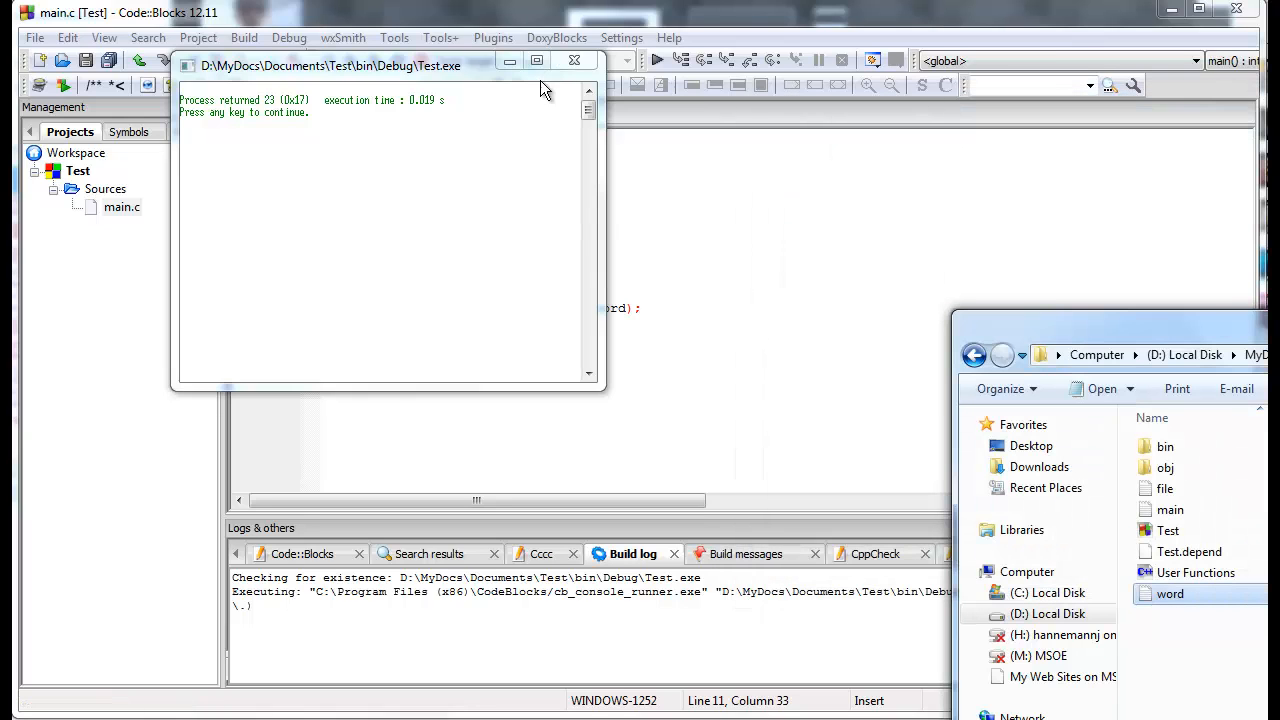
pyautogui.click(574, 62)
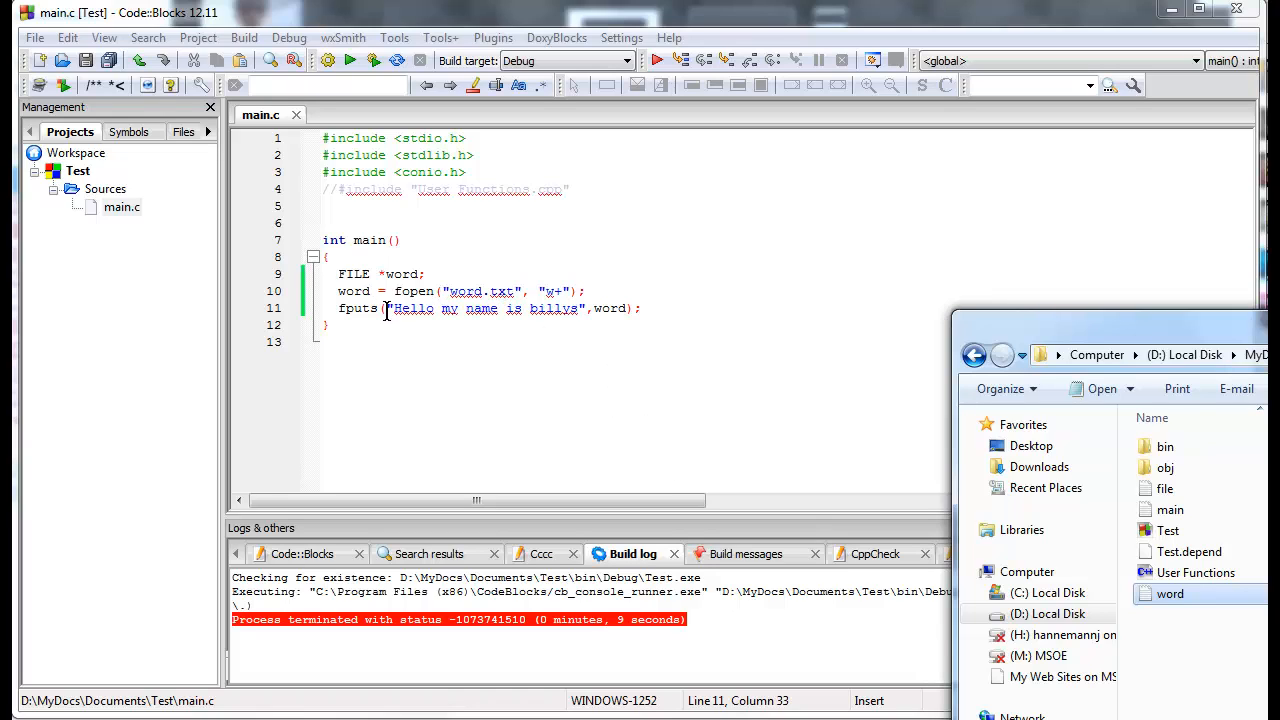
pyautogui.moveTo(388, 308); pyautogui.dragTo(578, 308)
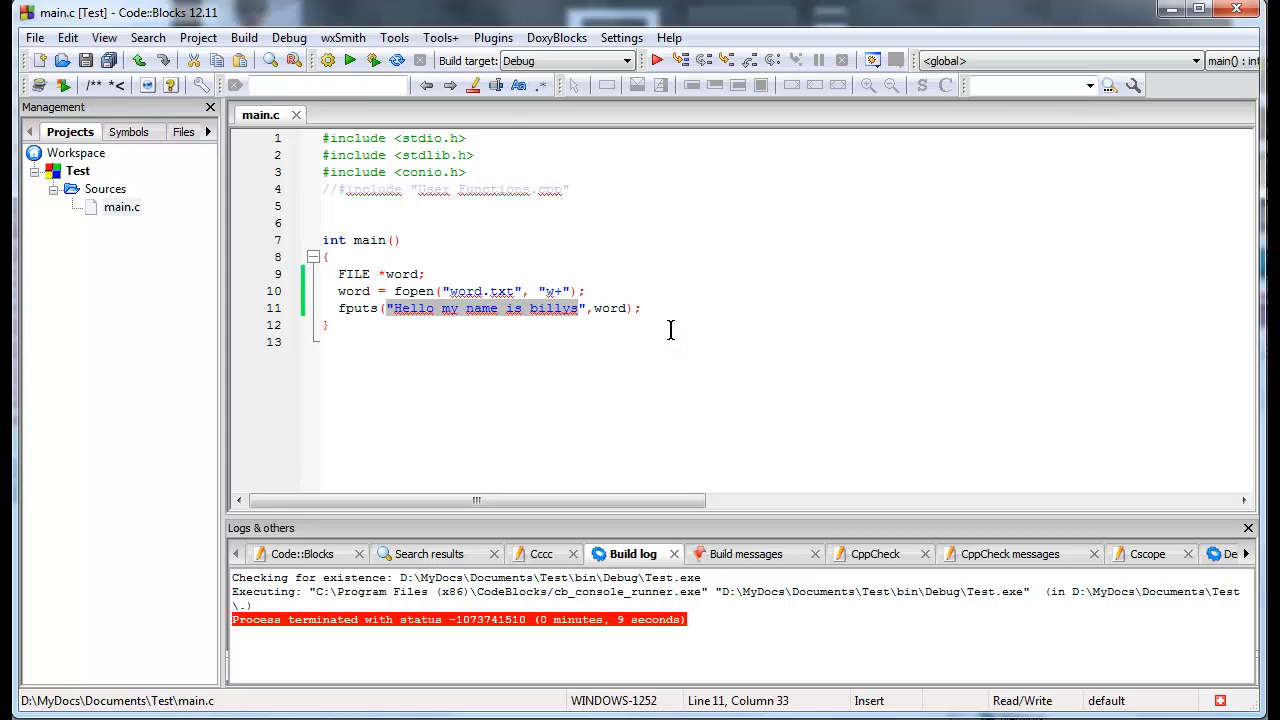
pyautogui.click(391, 311)
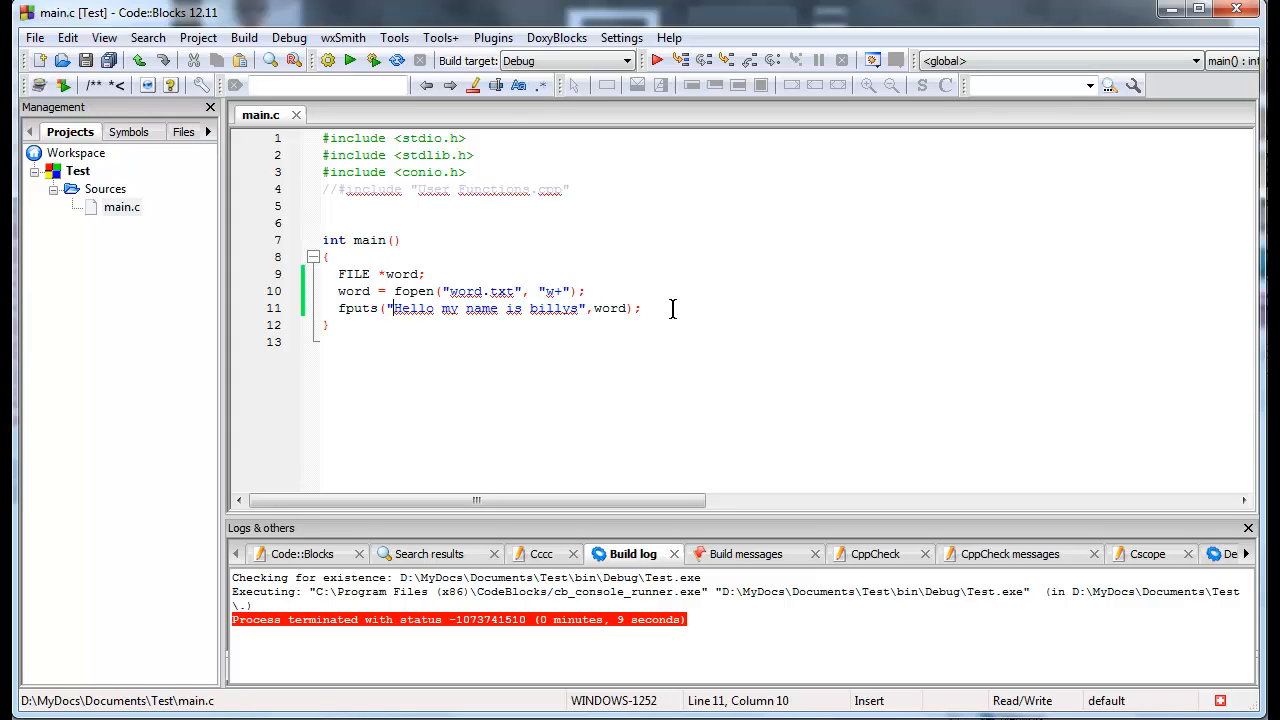
pyautogui.click(672, 308)
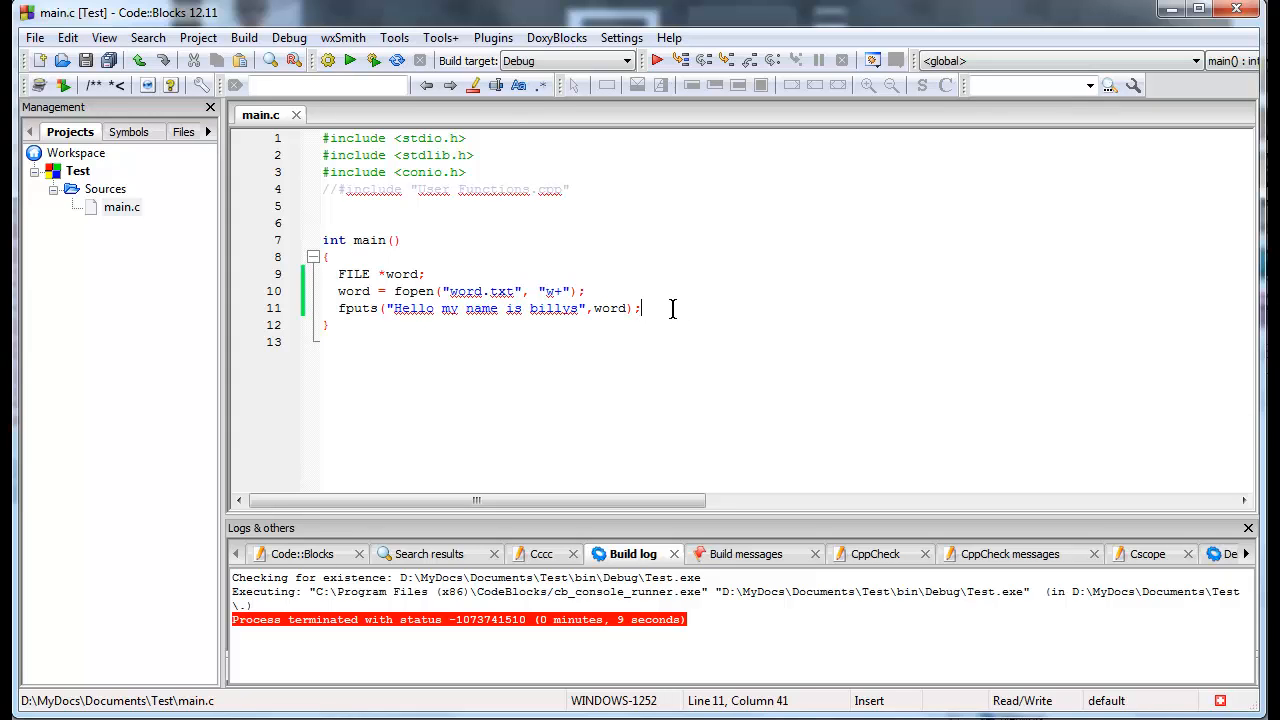